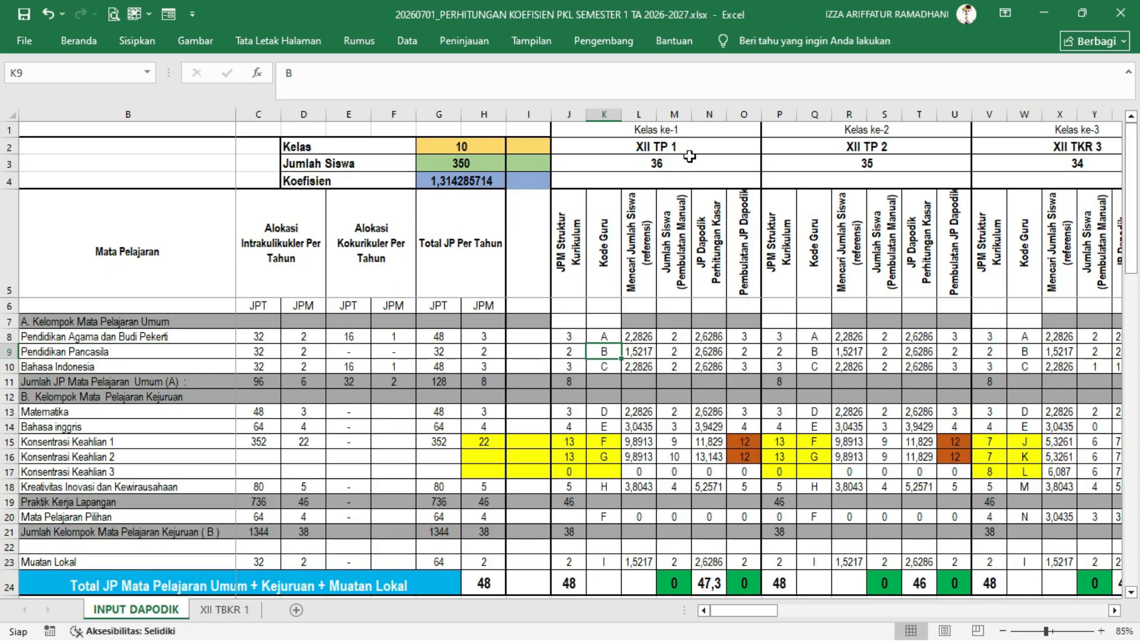
- Look through the class blocks, then examine the JP, G, M and JD columns for XII TP 1 in the Distribusi JP table
{"action": "left_click_drag", "start_coordinate": [739, 618], "coordinate": [849, 612]}
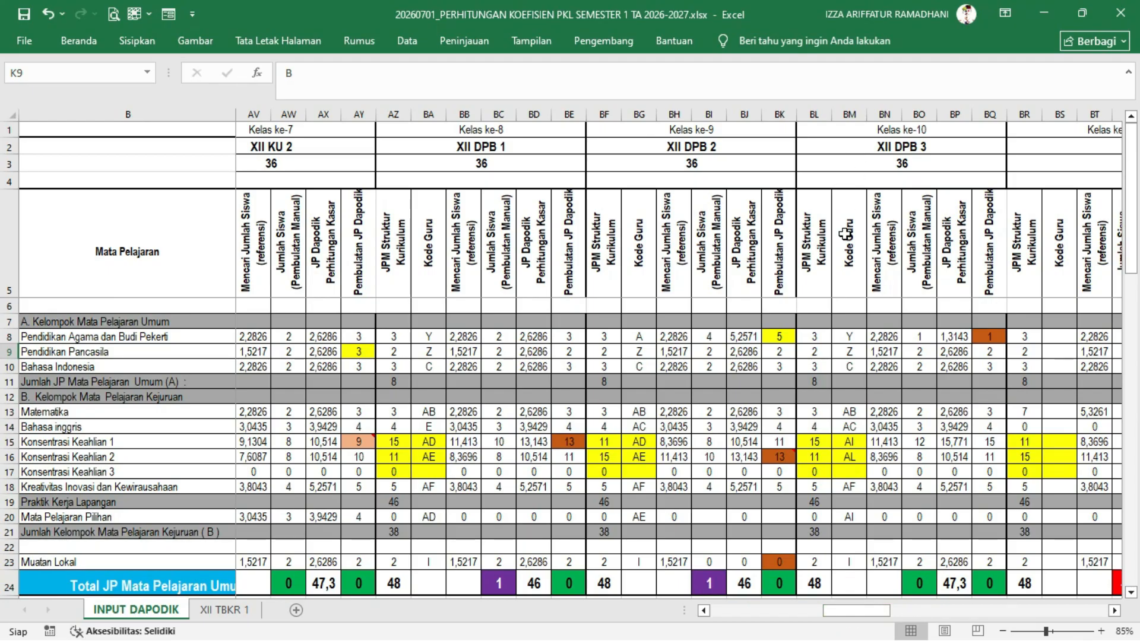
{"action": "left_click_drag", "start_coordinate": [860, 612], "coordinate": [931, 611]}
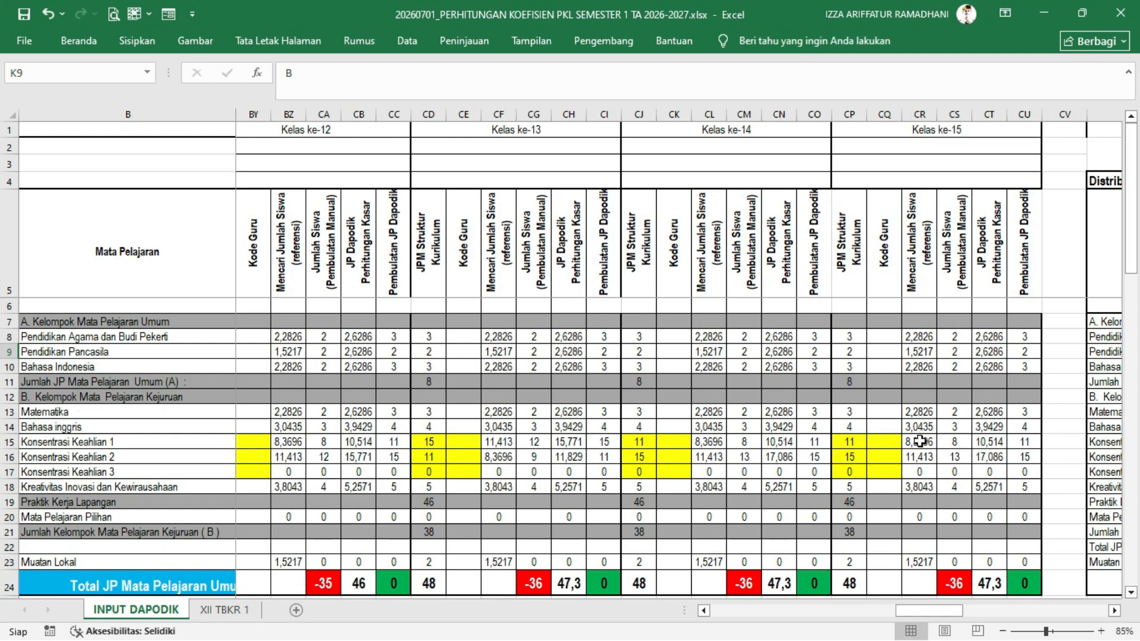
{"action": "left_click_drag", "start_coordinate": [949, 611], "coordinate": [1009, 610]}
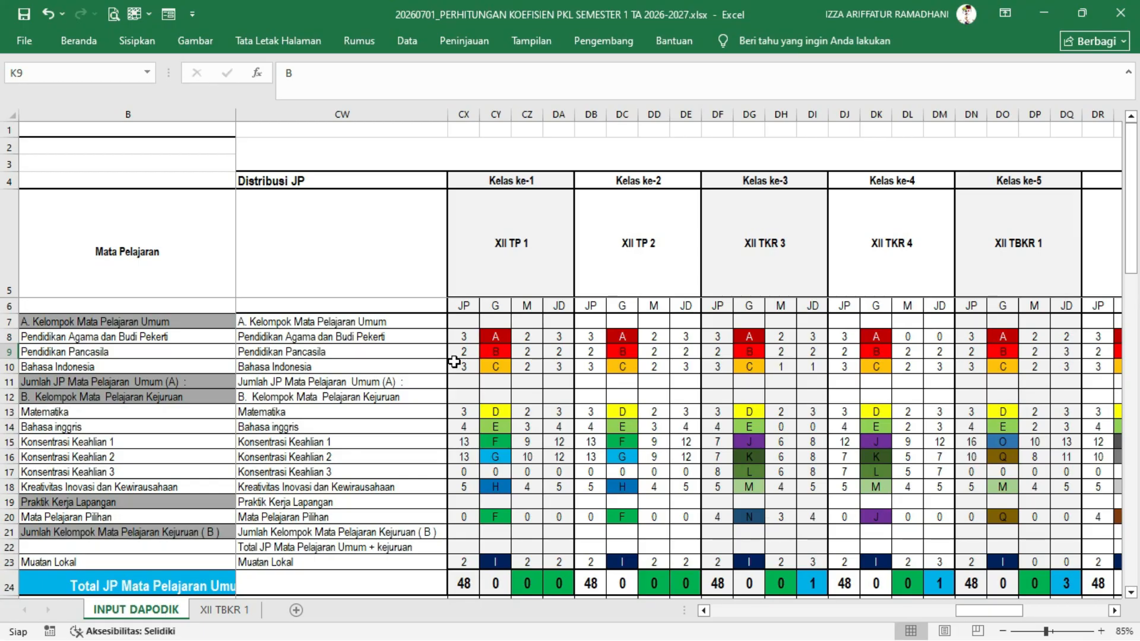
{"action": "left_click", "coordinate": [469, 307]}
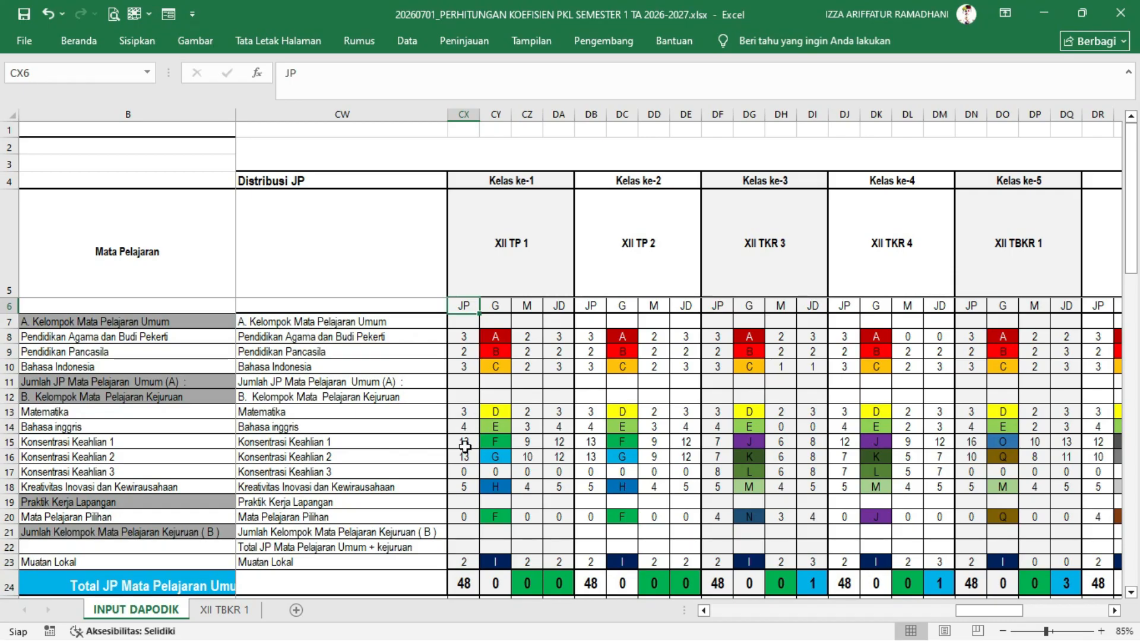
{"action": "left_click_drag", "start_coordinate": [497, 306], "coordinate": [498, 563]}
{"action": "left_click_drag", "start_coordinate": [528, 306], "coordinate": [532, 561]}
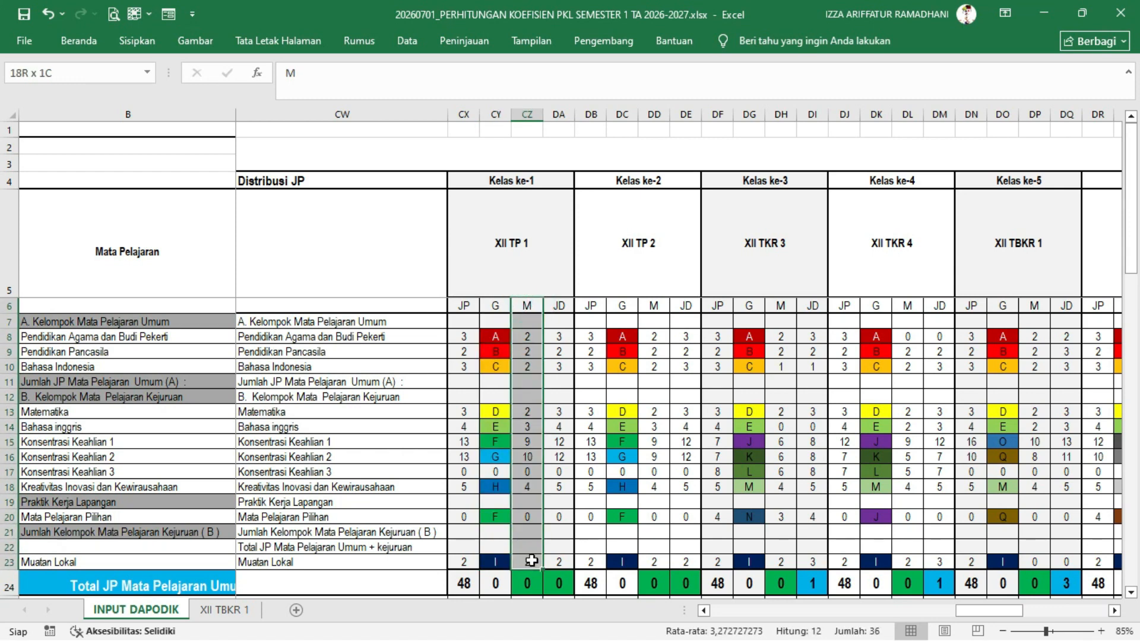
{"action": "left_click_drag", "start_coordinate": [564, 306], "coordinate": [555, 563]}
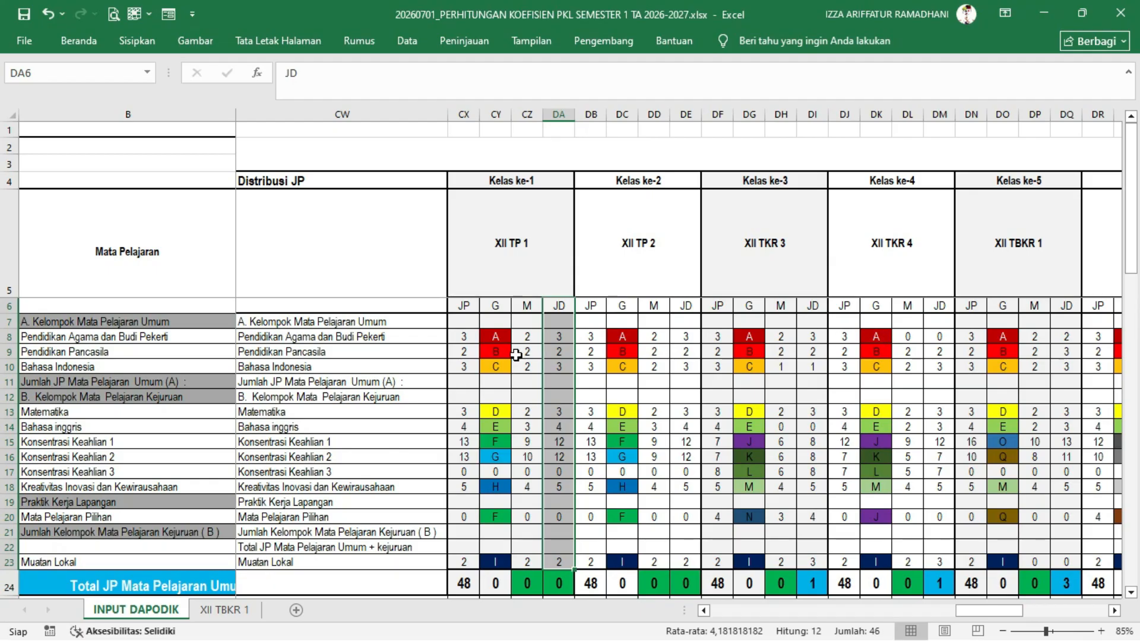
{"action": "mouse_move", "coordinate": [1002, 612]}
{"action": "left_mouse_down"}
{"action": "mouse_move", "coordinate": [1053, 612]}
{"action": "mouse_move", "coordinate": [1003, 612]}
{"action": "left_mouse_up"}
- Examine the color-coded teacher code legend below the Distribusi JP table, comparing it with the codes in the G columns
{"action": "left_click", "coordinate": [499, 338]}
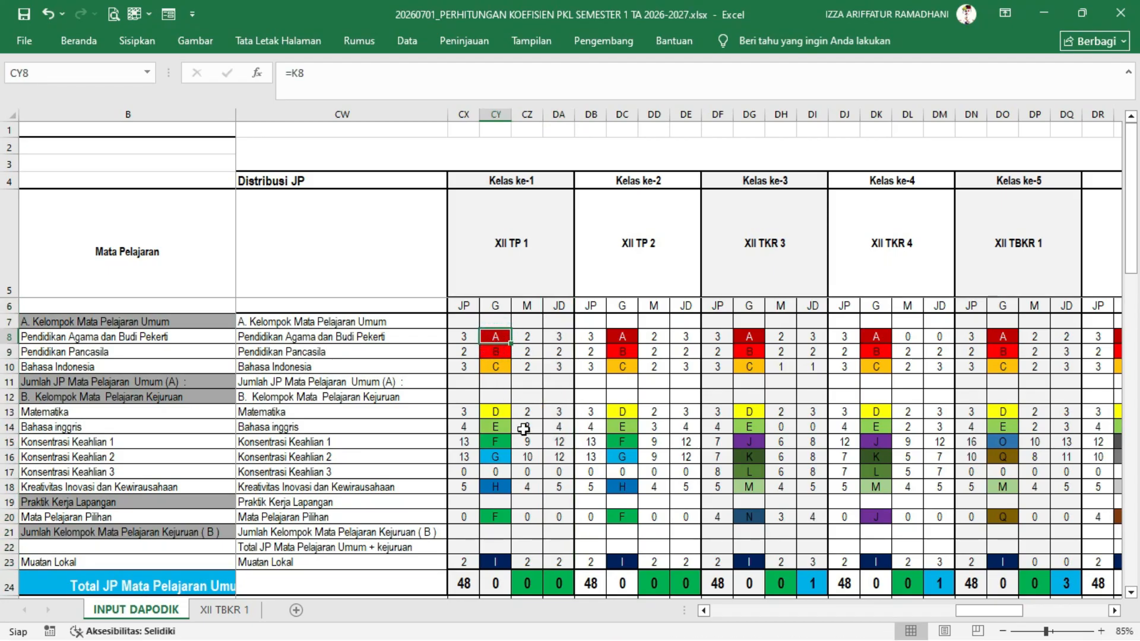
{"action": "scroll", "coordinate": [521, 443], "scroll_direction": "down", "scroll_amount": 2}
{"action": "scroll", "coordinate": [521, 444], "scroll_direction": "down", "scroll_amount": 2}
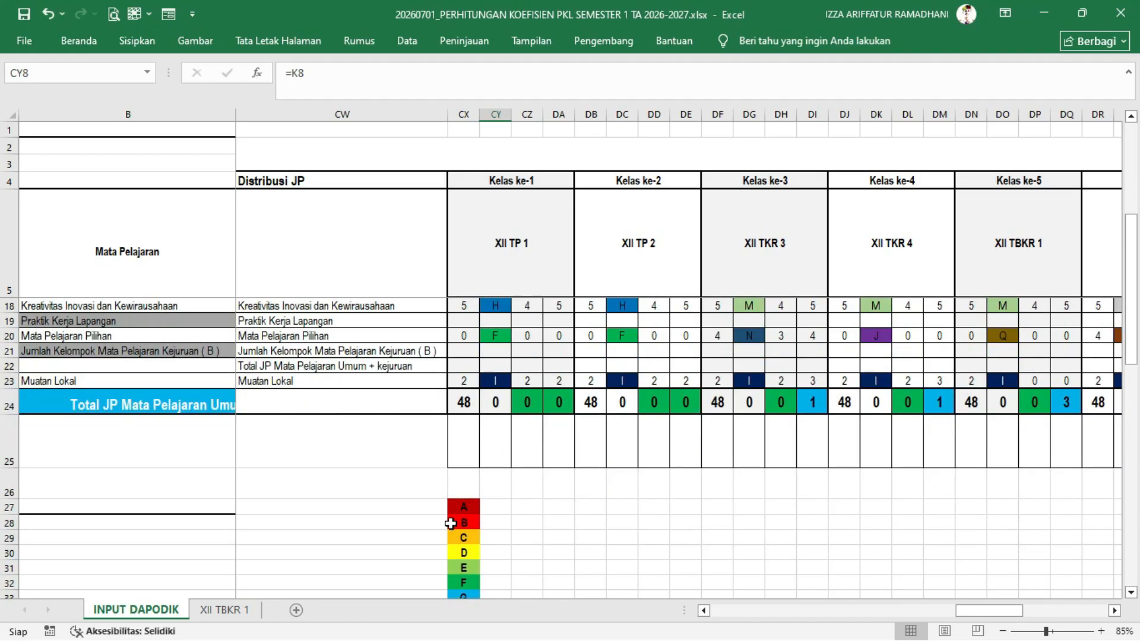
{"action": "left_click", "coordinate": [469, 505]}
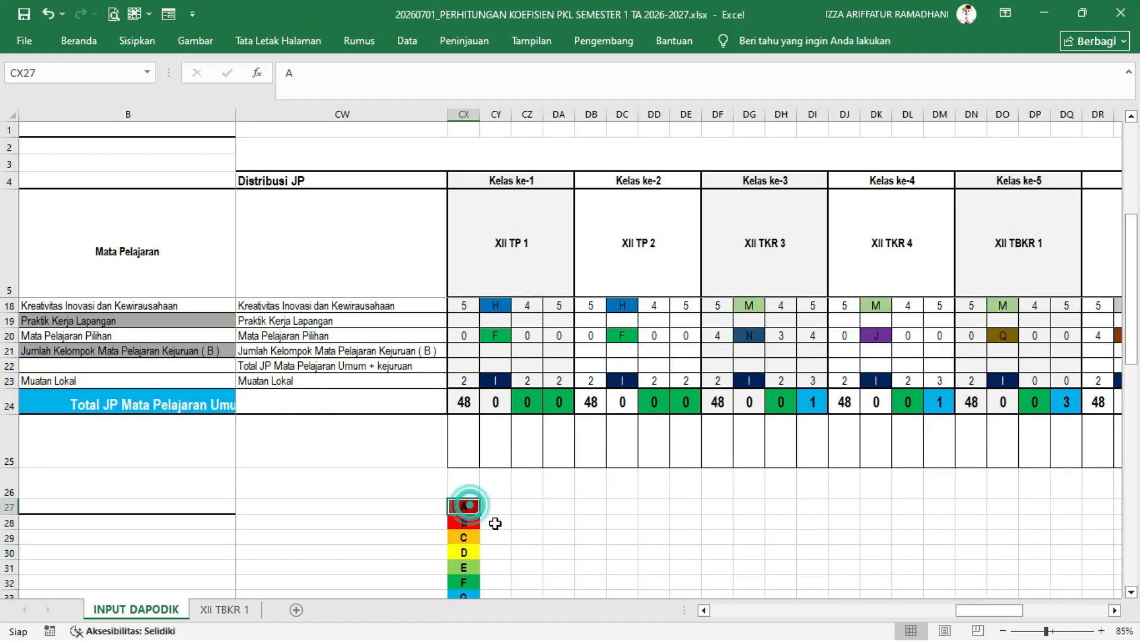
{"action": "left_click", "coordinate": [464, 523]}
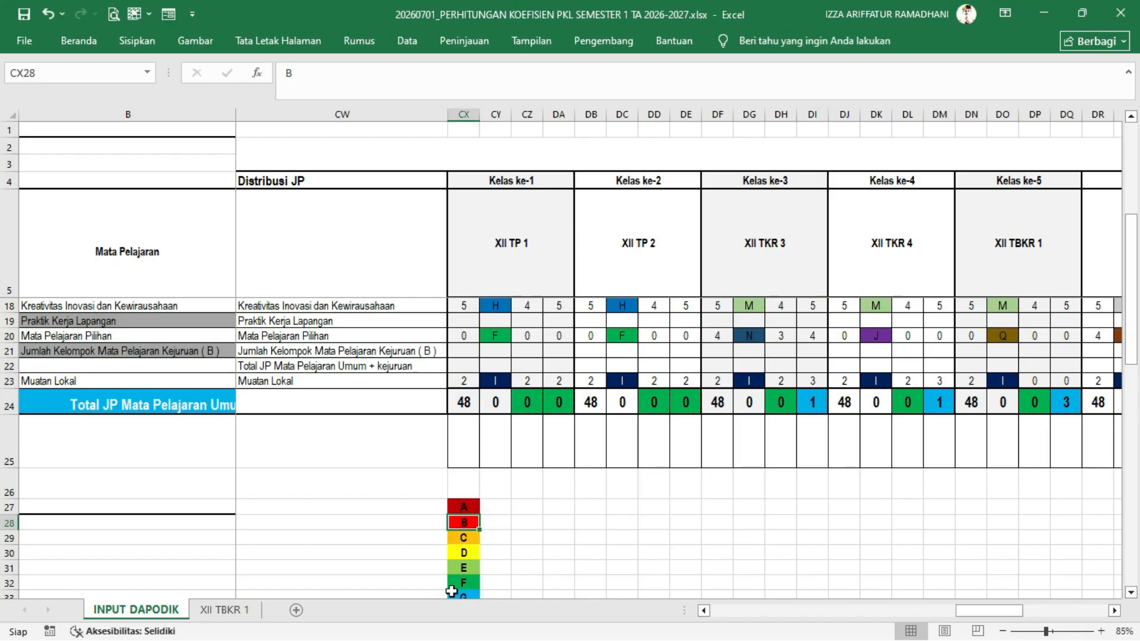
{"action": "scroll", "coordinate": [468, 548], "scroll_direction": "down", "scroll_amount": 7}
{"action": "scroll", "coordinate": [469, 557], "scroll_direction": "down", "scroll_amount": 5}
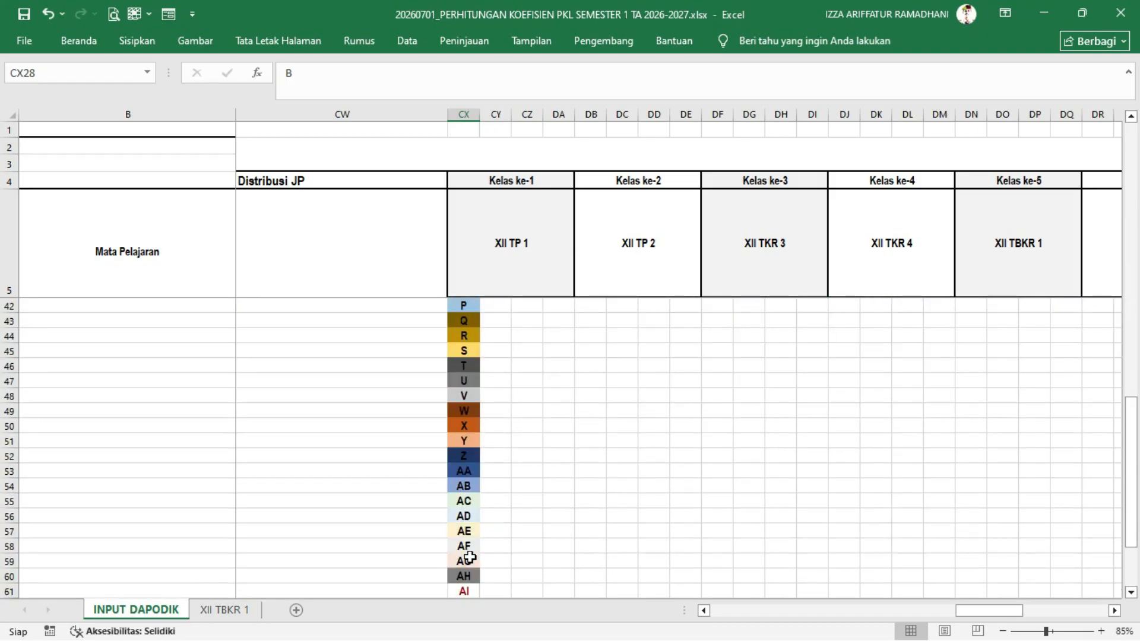
{"action": "scroll", "coordinate": [470, 556], "scroll_direction": "up", "scroll_amount": 2}
{"action": "scroll", "coordinate": [470, 557], "scroll_direction": "up", "scroll_amount": 7}
{"action": "scroll", "coordinate": [470, 557], "scroll_direction": "up", "scroll_amount": 2}
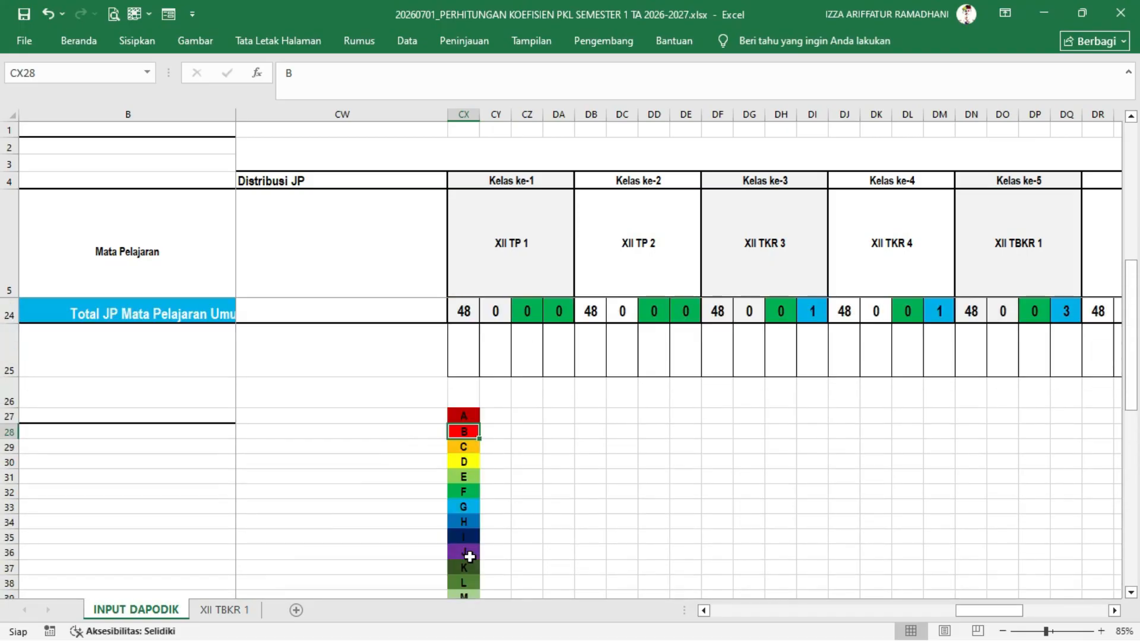
{"action": "scroll", "coordinate": [490, 546], "scroll_direction": "up", "scroll_amount": 3}
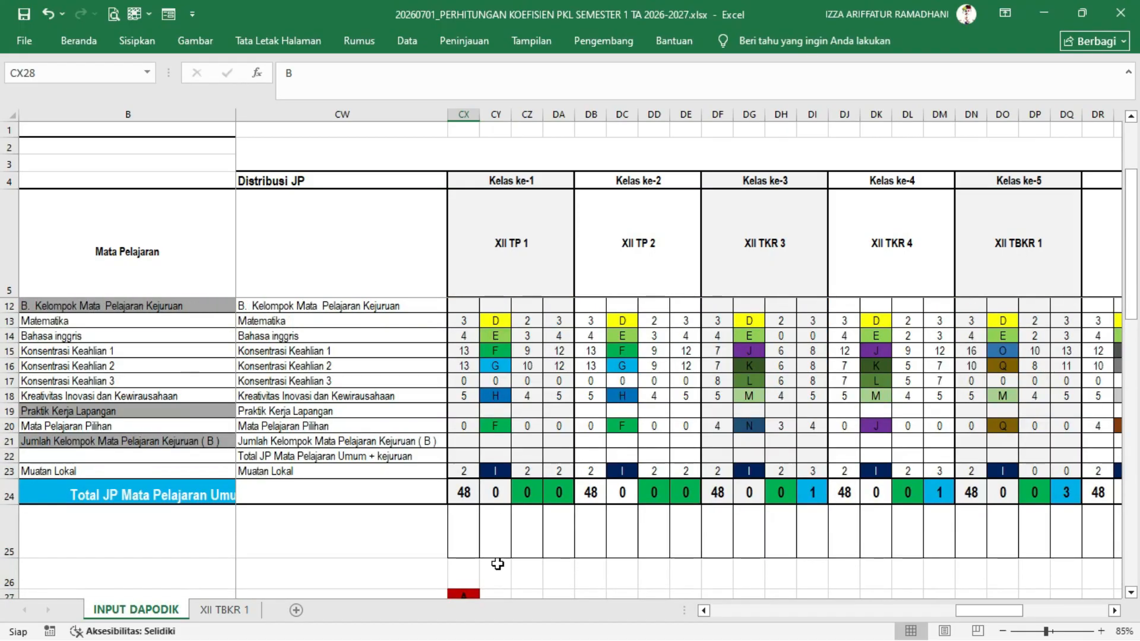
{"action": "scroll", "coordinate": [530, 374], "scroll_direction": "up", "scroll_amount": 2}
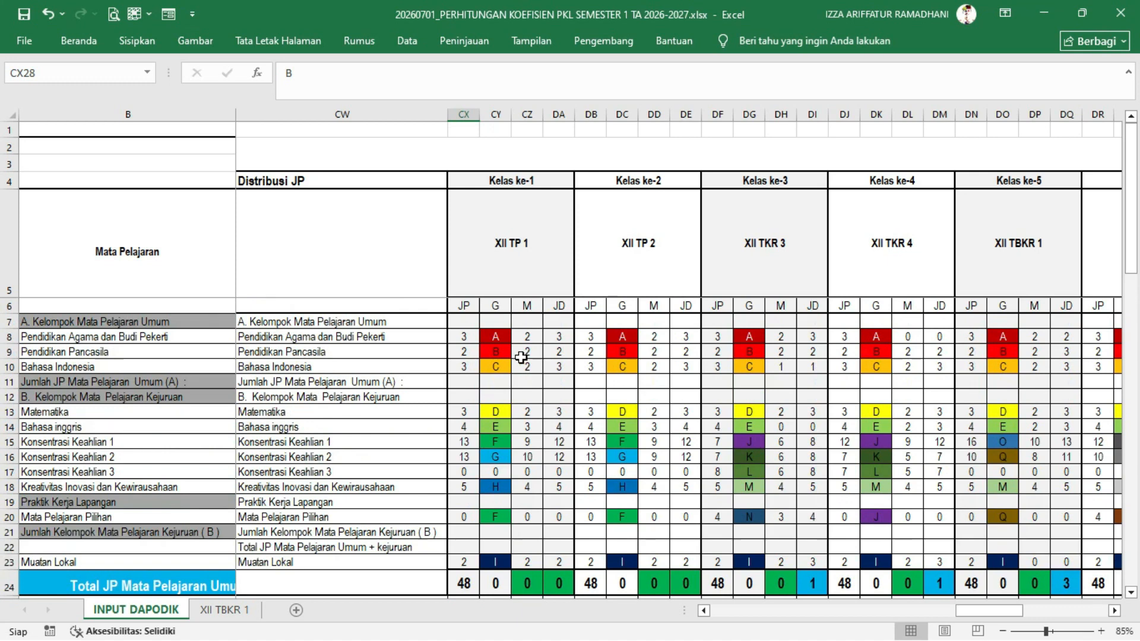
- Enter the teacher's name in cell CZ27, on the legend row of teacher code A
{"action": "scroll", "coordinate": [526, 372], "scroll_direction": "down", "scroll_amount": 3}
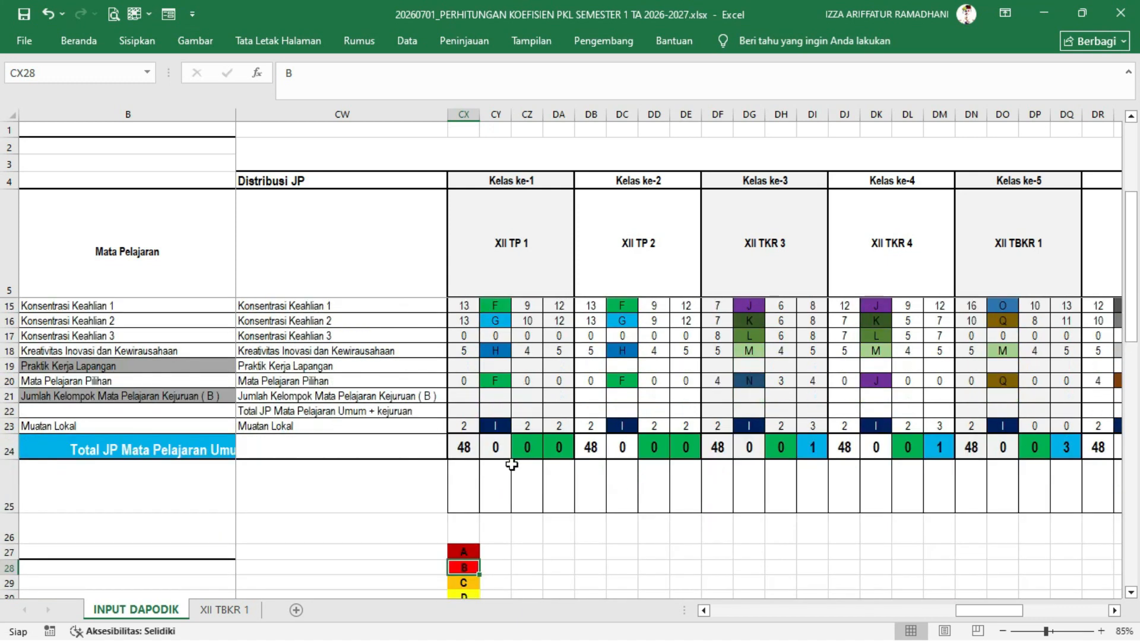
{"action": "left_click", "coordinate": [531, 553]}
{"action": "type", "text": "IZZA"}
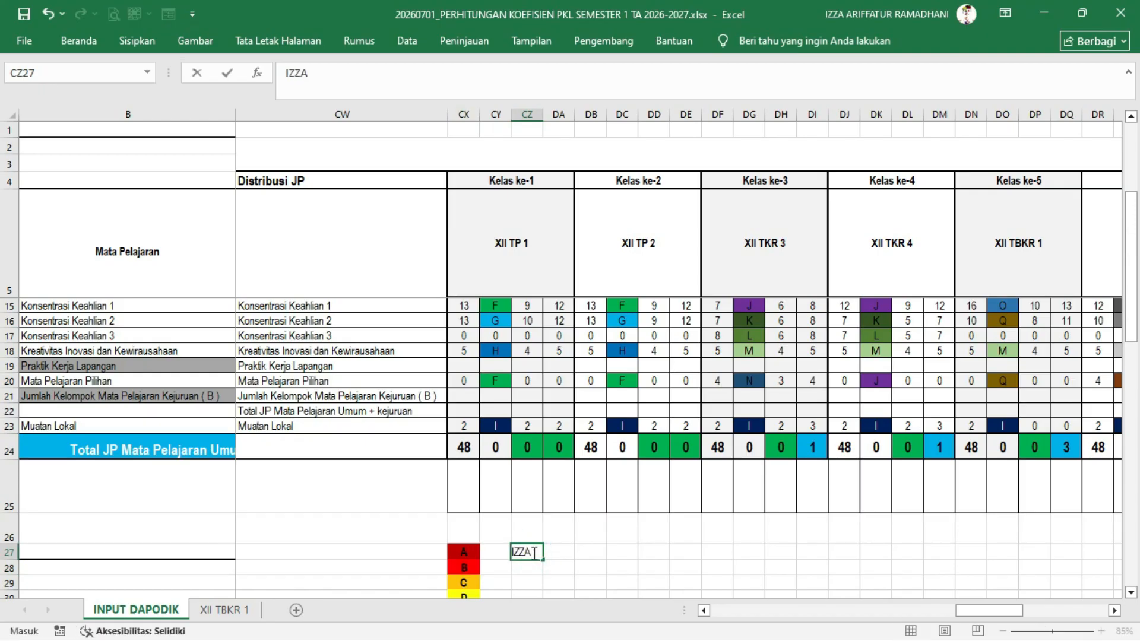
{"action": "left_click", "coordinate": [585, 569]}
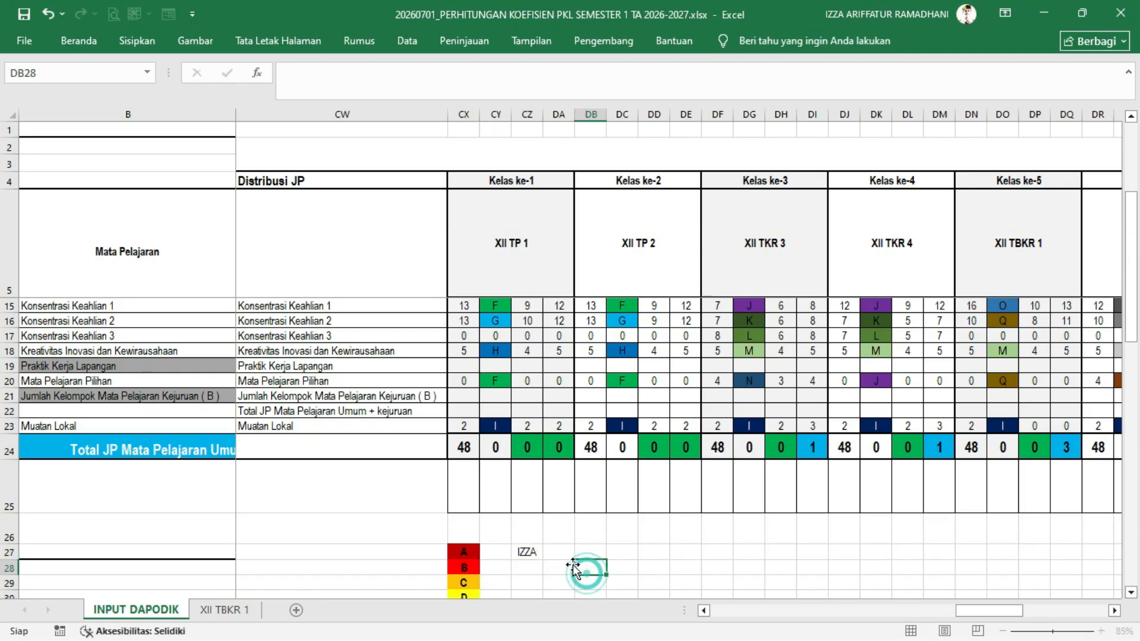
- Replace teacher code A in legend cell CX27 with IZ
{"action": "left_click", "coordinate": [468, 551]}
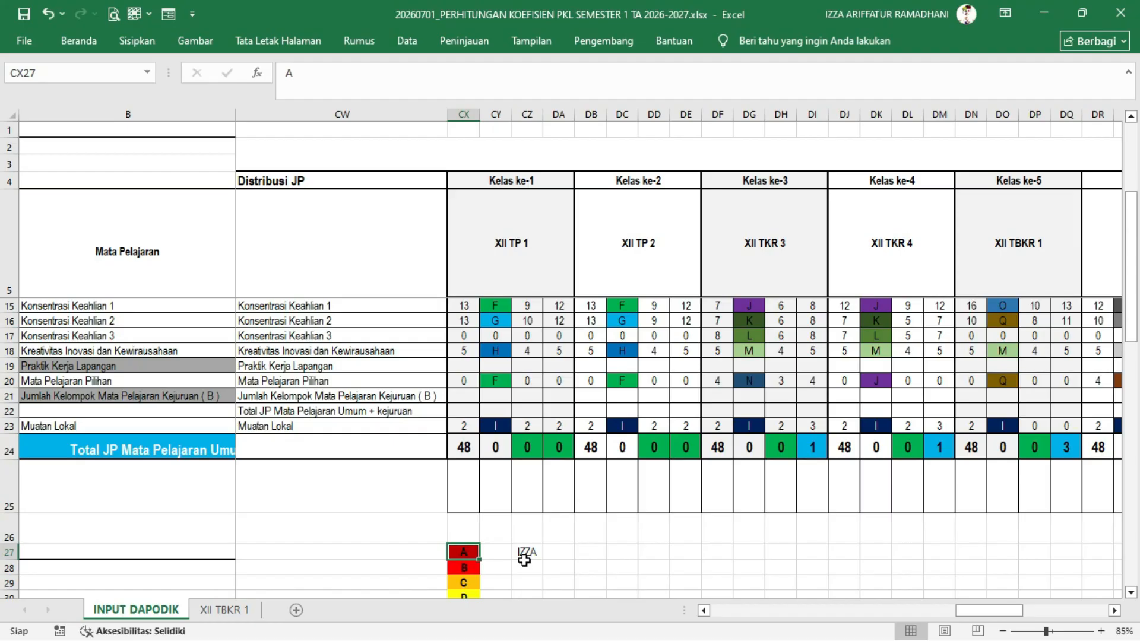
{"action": "type", "text": "IZ"}
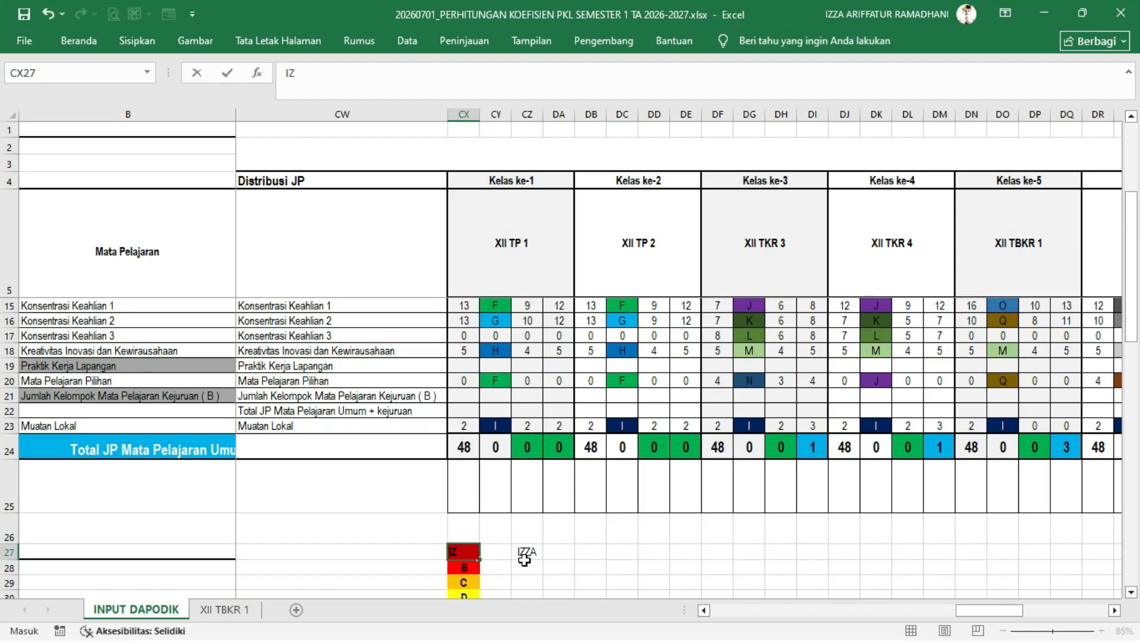
{"action": "left_click", "coordinate": [567, 567]}
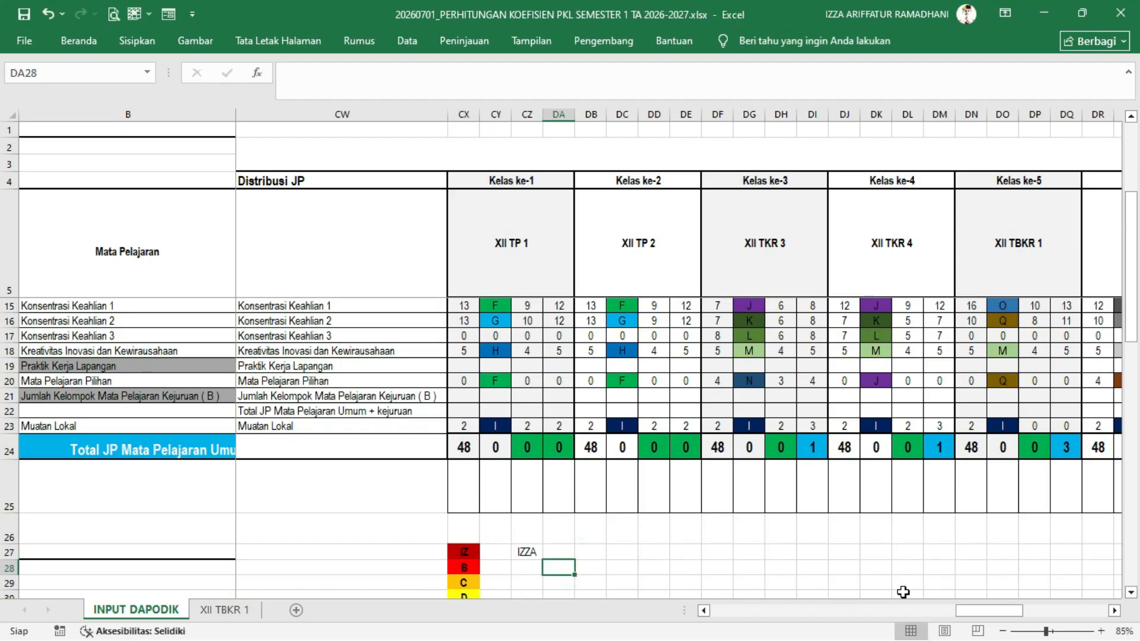
- Set the Kode Guru for Pendidikan Agama dan Budi Pekerti to IZ in classes XII TP 1 and XII TP 2
{"action": "left_click_drag", "start_coordinate": [992, 610], "coordinate": [714, 613]}
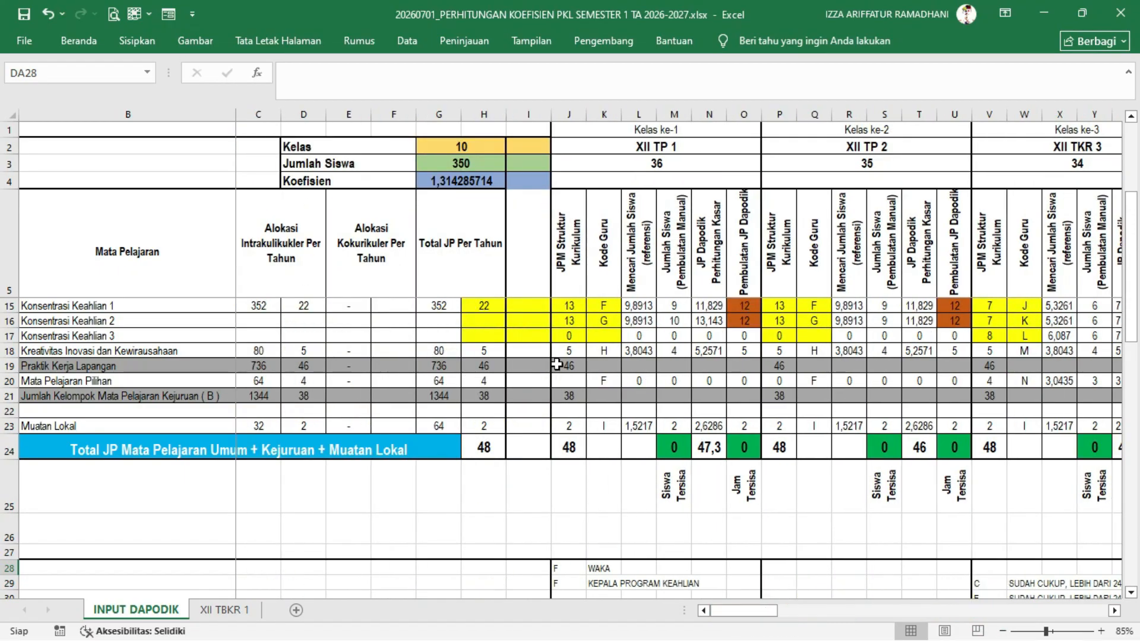
{"action": "scroll", "coordinate": [557, 365], "scroll_direction": "up", "scroll_amount": 3}
{"action": "left_click", "coordinate": [610, 337]}
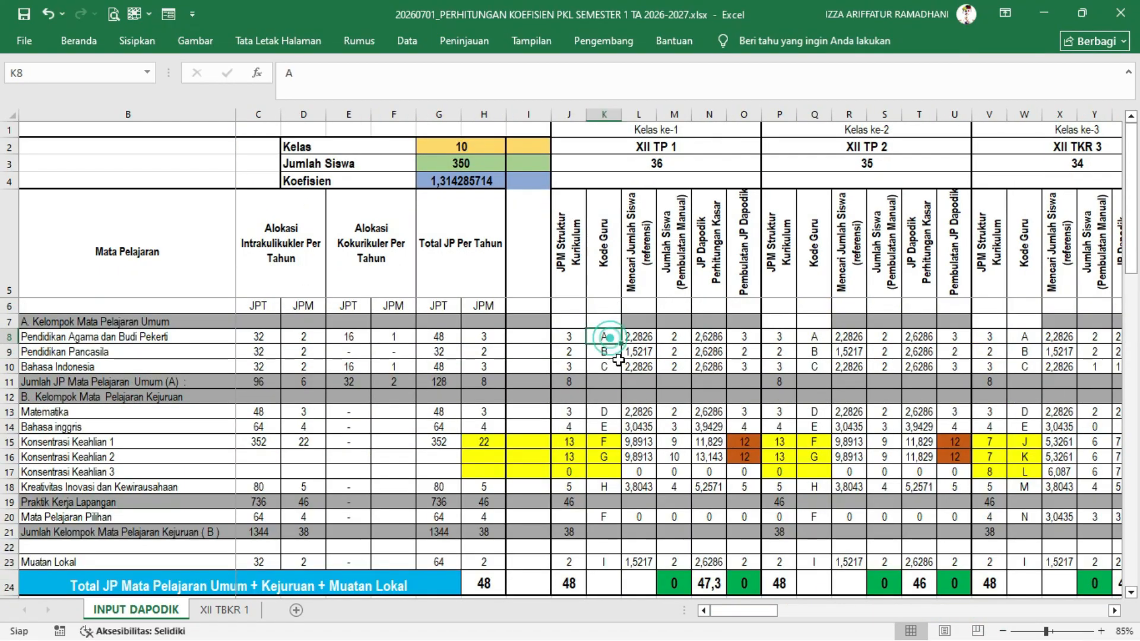
{"action": "type", "text": "IZ"}
{"action": "left_click", "coordinate": [802, 337]}
{"action": "double_click", "coordinate": [802, 337]}
{"action": "type", "text": "IZ"}
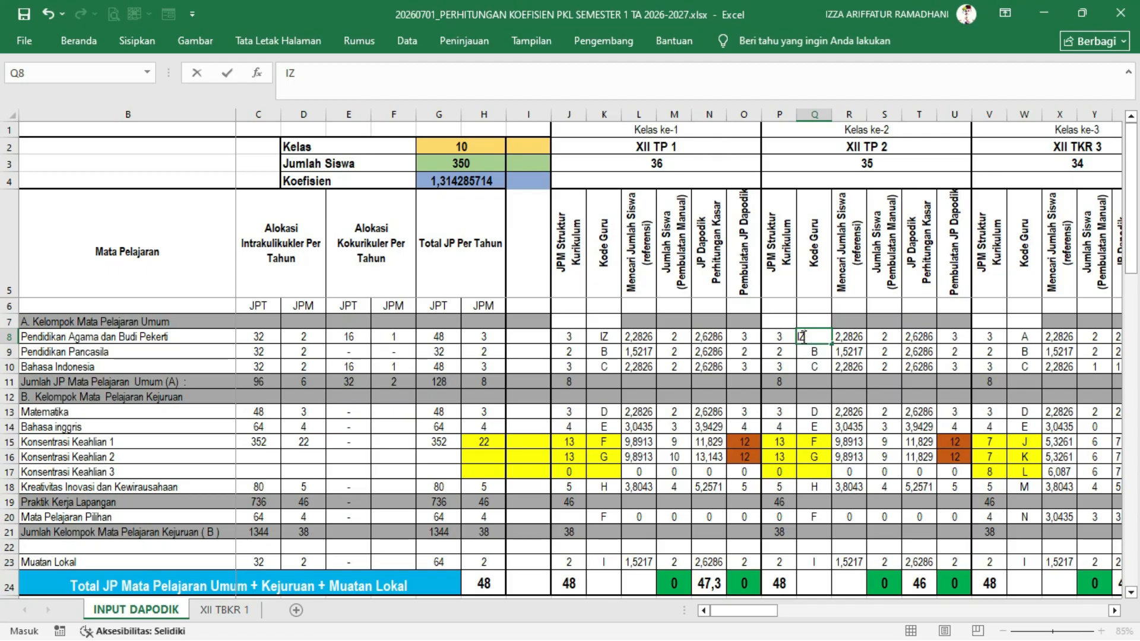
{"action": "left_click", "coordinate": [780, 417]}
- Check the Pendidikan Agama row and the total row for XII TP 1 and XII TP 2 in the Distribusi JP table
{"action": "left_click_drag", "start_coordinate": [738, 611], "coordinate": [979, 609]}
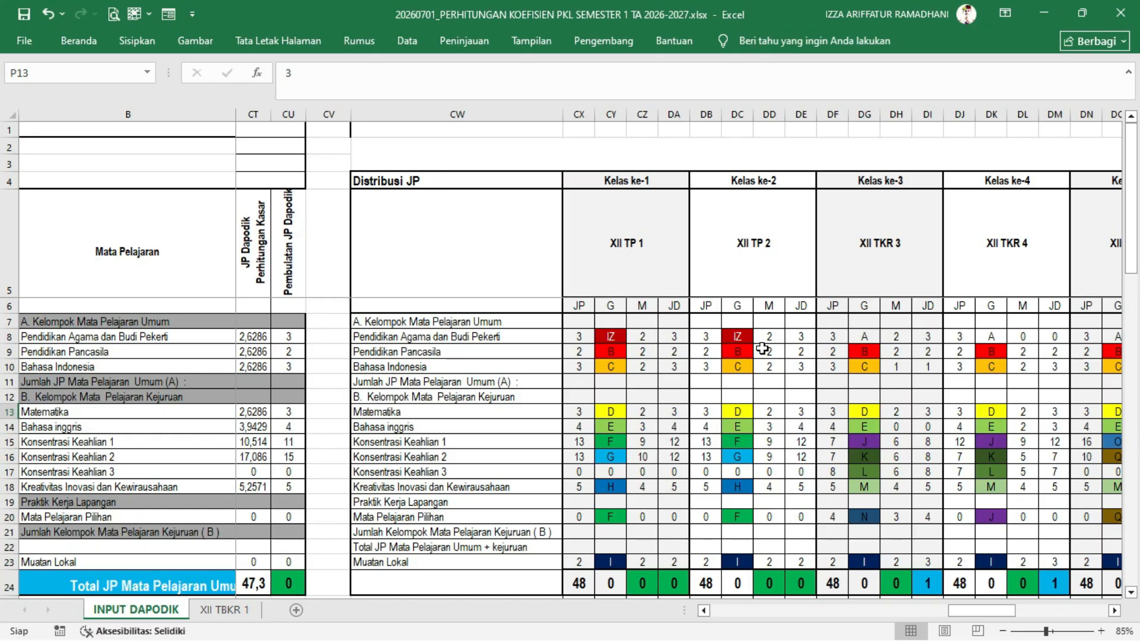
{"action": "left_click", "coordinate": [675, 337]}
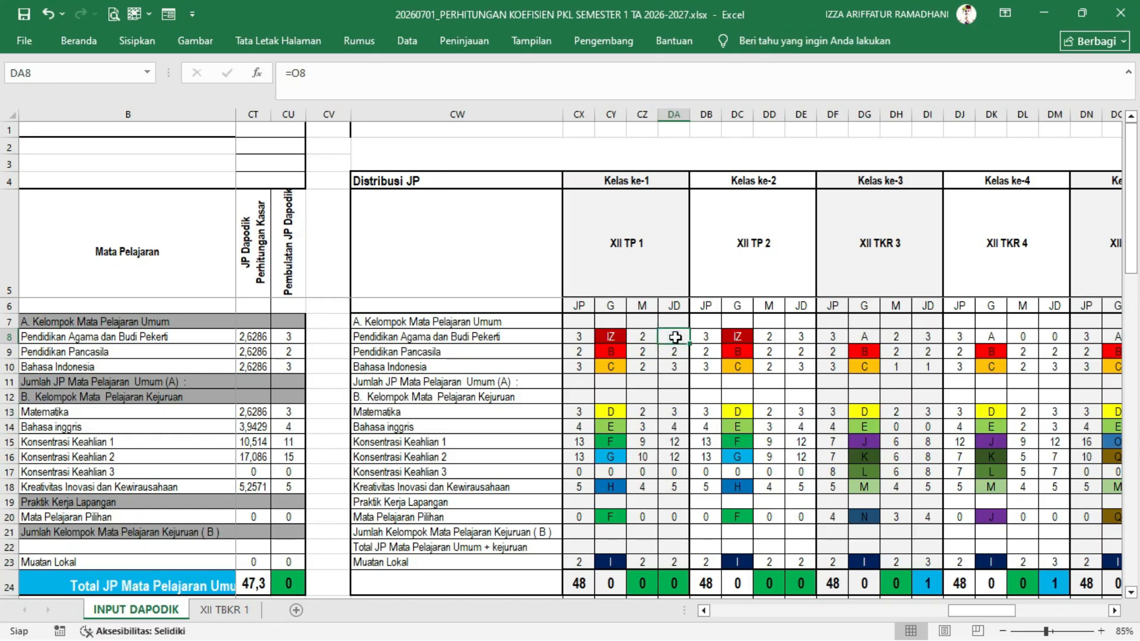
{"action": "left_click", "coordinate": [801, 336]}
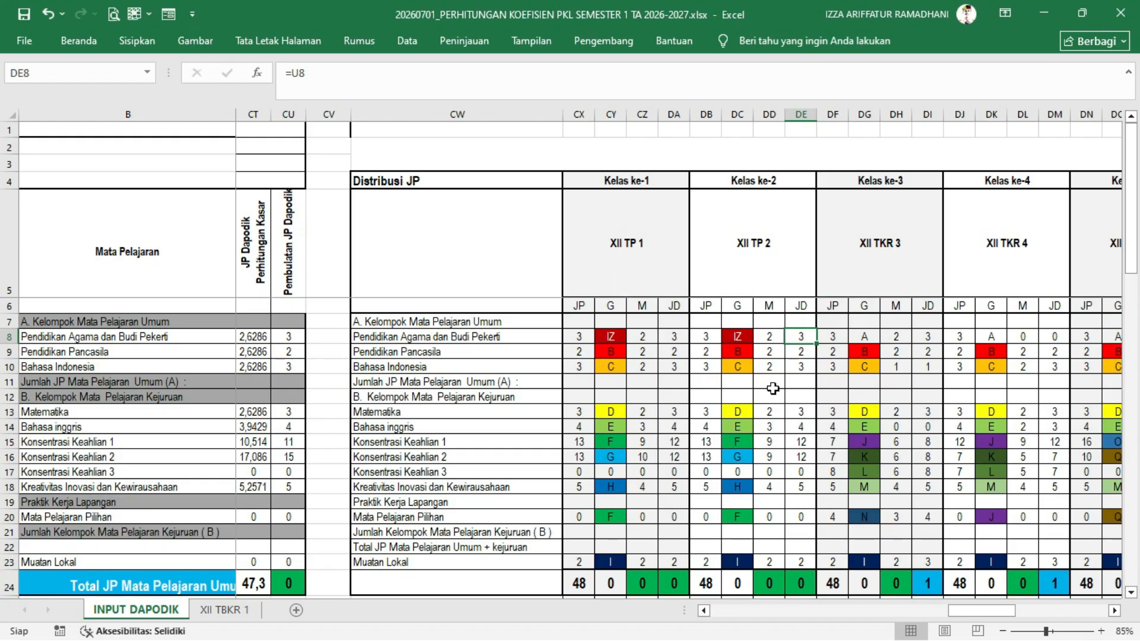
{"action": "left_click", "coordinate": [648, 337]}
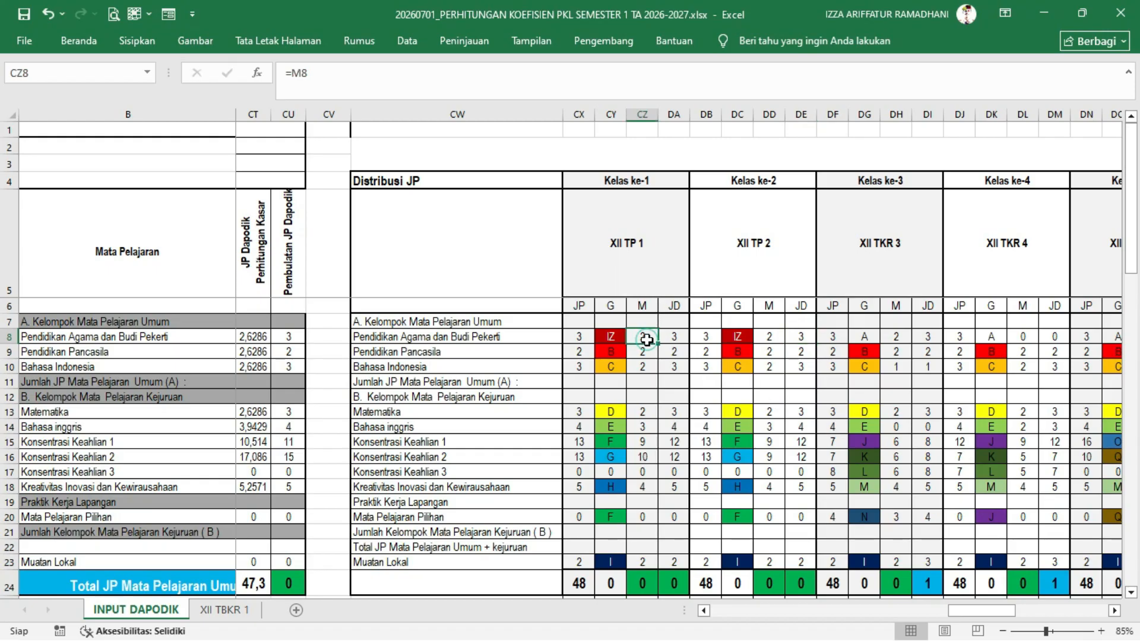
{"action": "left_click", "coordinate": [679, 338]}
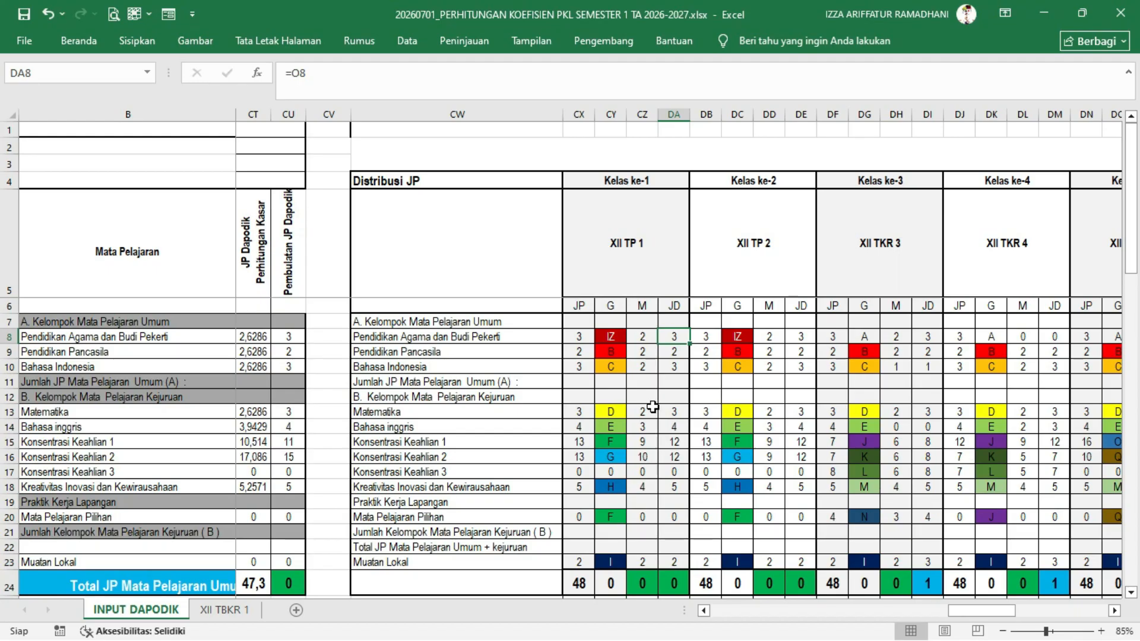
{"action": "scroll", "coordinate": [653, 406], "scroll_direction": "down", "scroll_amount": 1}
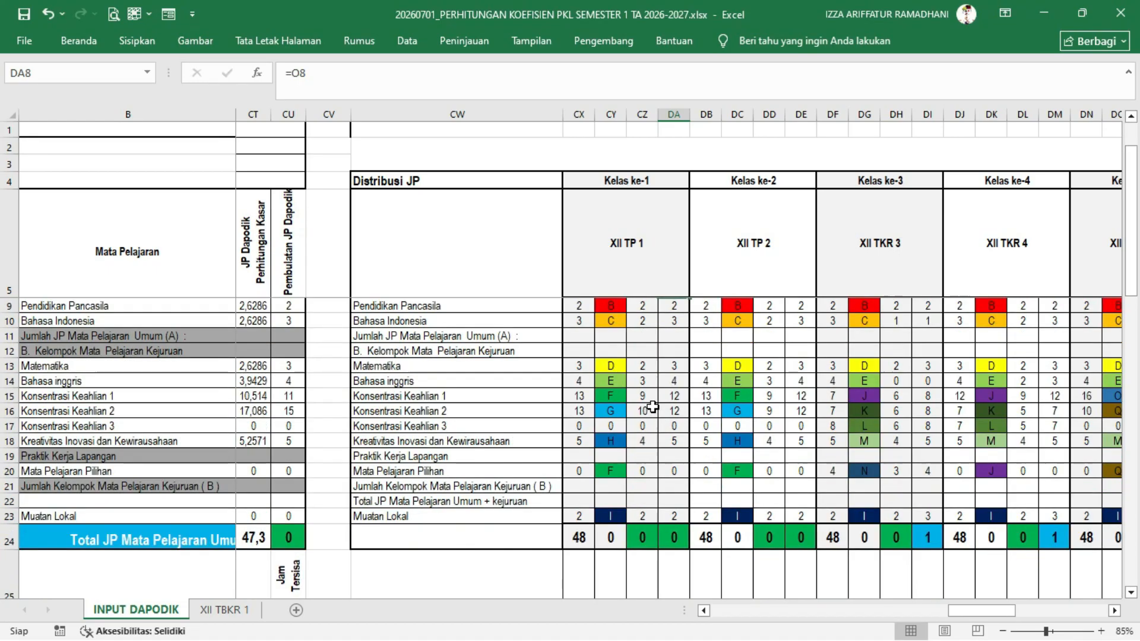
{"action": "left_click", "coordinate": [580, 540]}
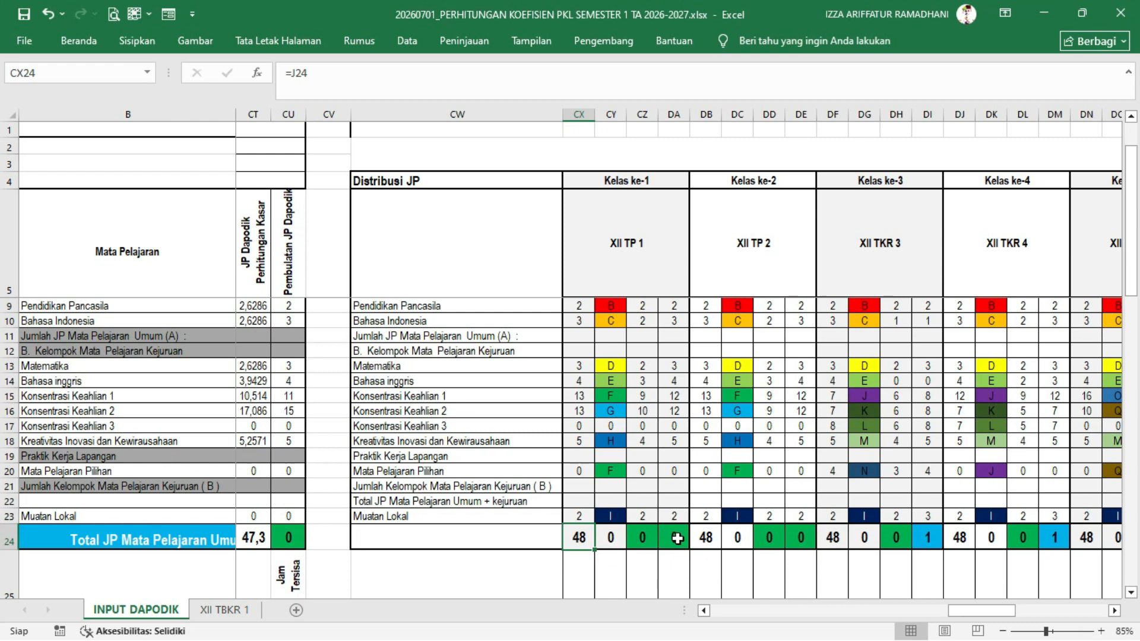
{"action": "scroll", "coordinate": [676, 538], "scroll_direction": "up", "scroll_amount": 1}
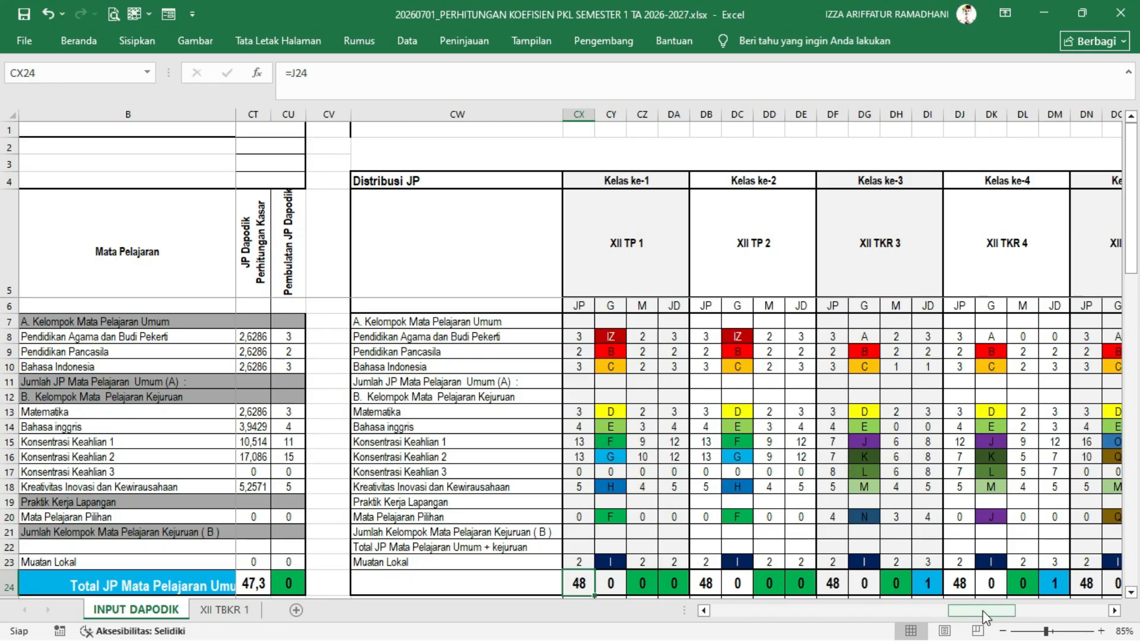
- Inspect the class name and student count cells of the Kelas ke-11 block
{"action": "left_click_drag", "start_coordinate": [982, 611], "coordinate": [721, 611]}
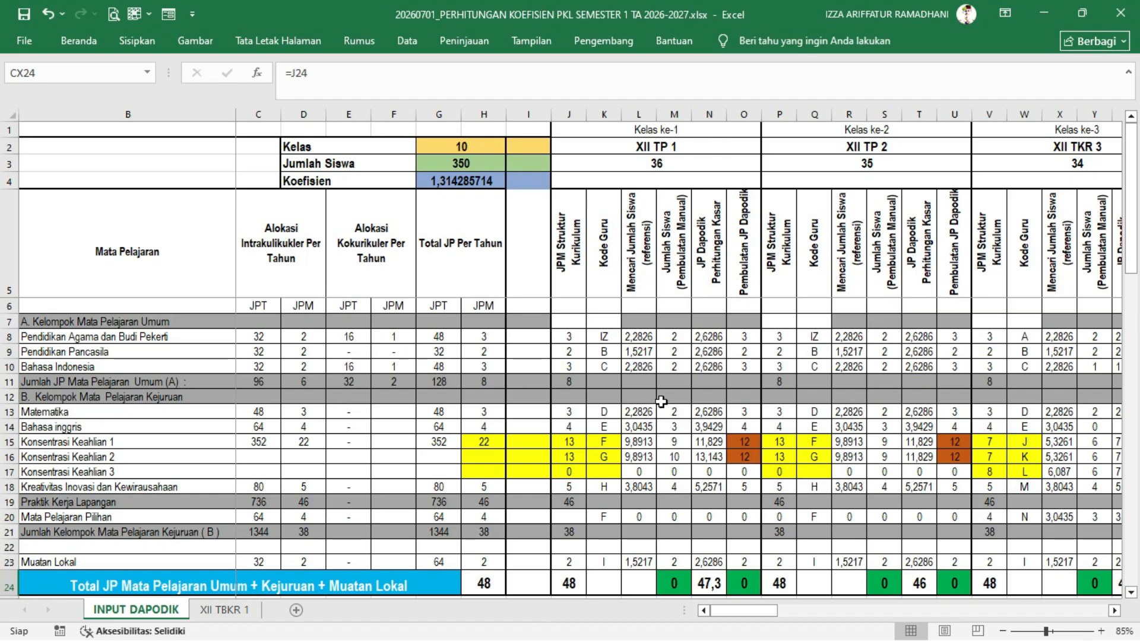
{"action": "left_click_drag", "start_coordinate": [756, 619], "coordinate": [743, 614]}
{"action": "left_click_drag", "start_coordinate": [726, 611], "coordinate": [858, 619]}
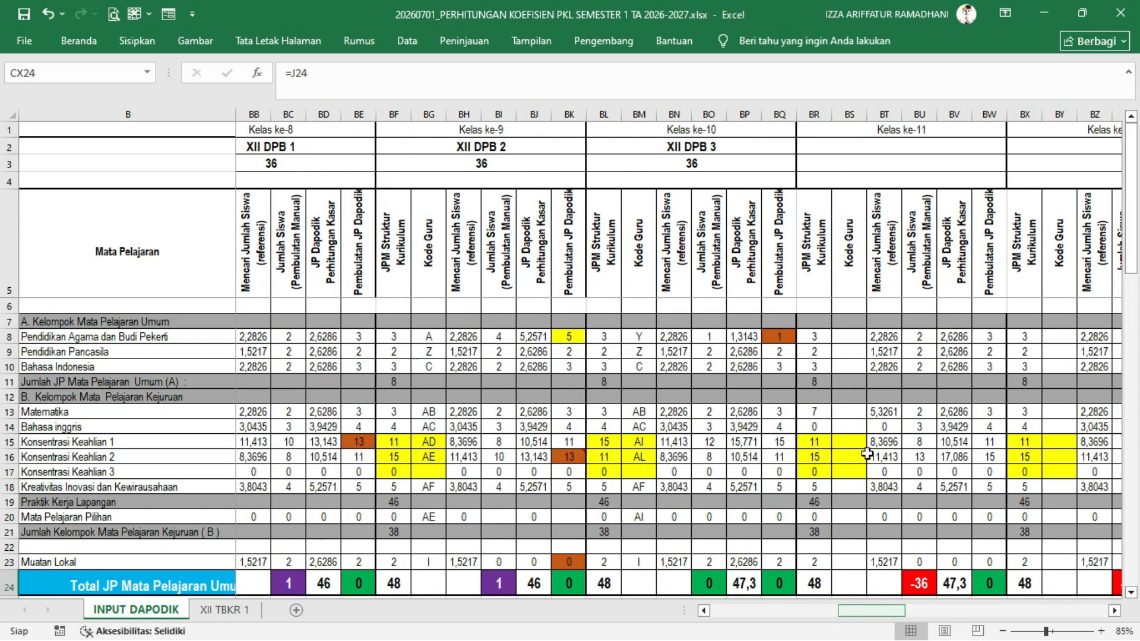
{"action": "left_click", "coordinate": [885, 146]}
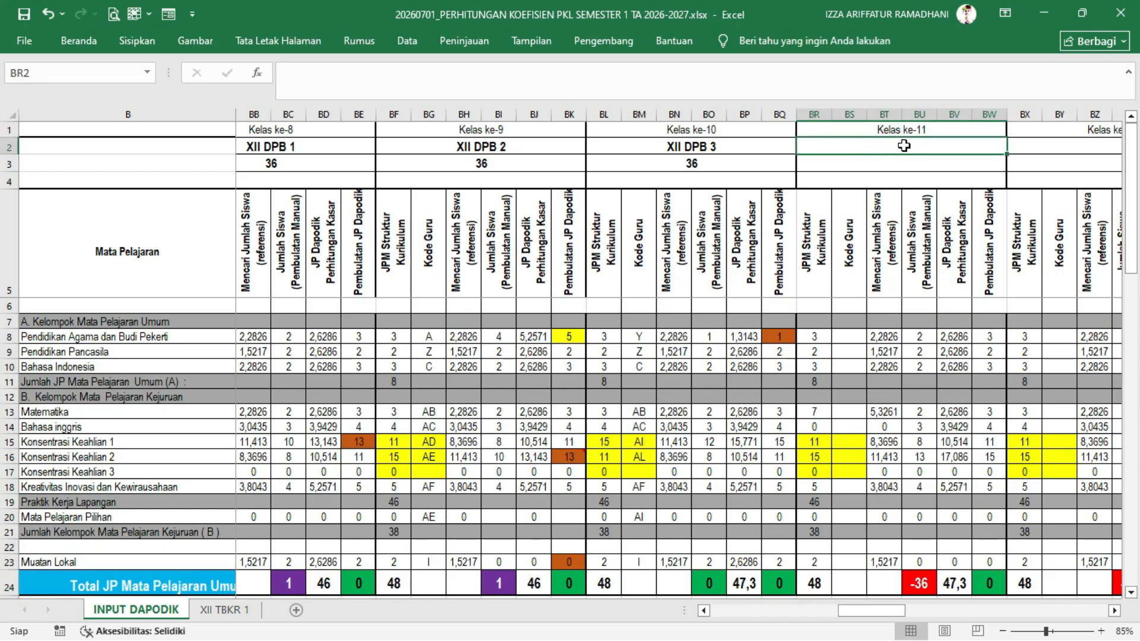
{"action": "left_click", "coordinate": [902, 164]}
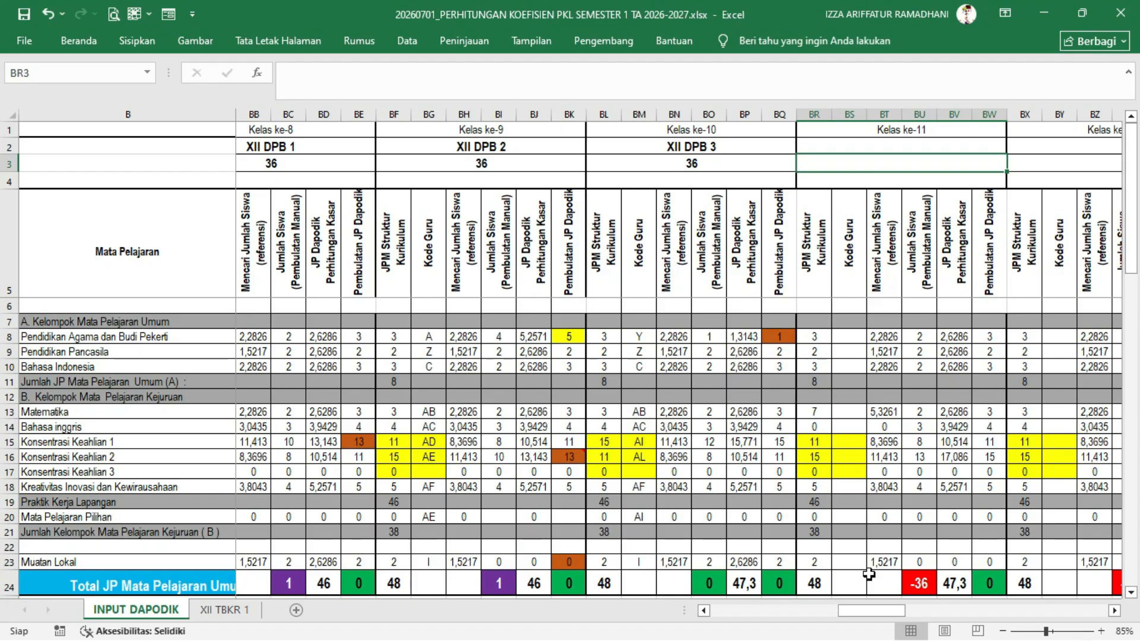
- Examine the formulas behind the Kelas, Jumlah Siswa and Koefisien summary cells
{"action": "left_click_drag", "start_coordinate": [880, 618], "coordinate": [710, 618]}
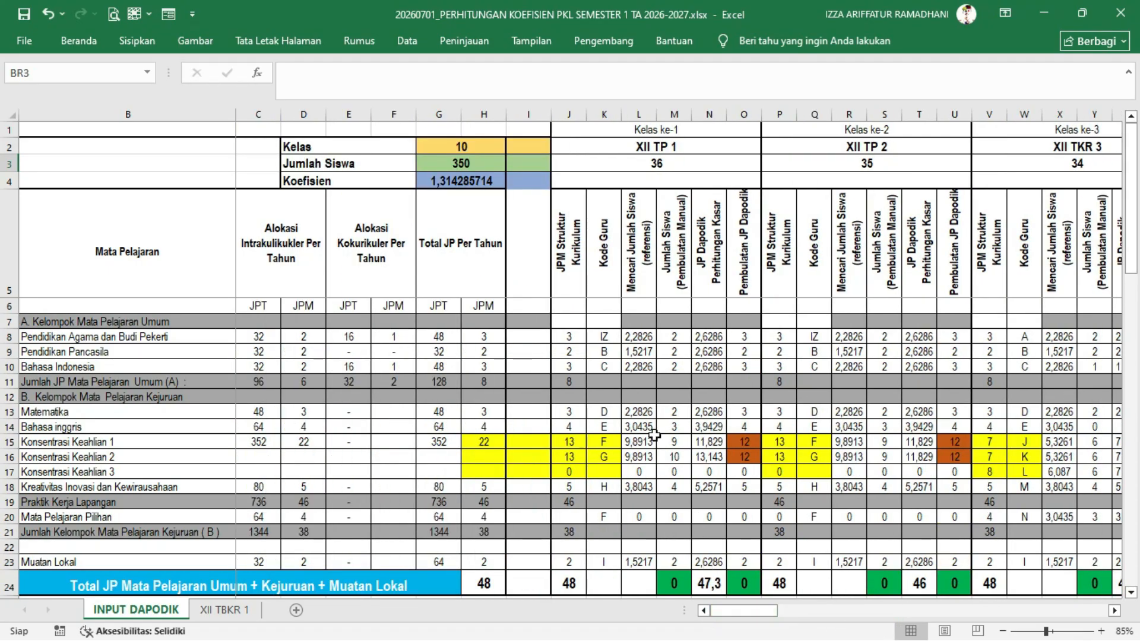
{"action": "left_click", "coordinate": [464, 149]}
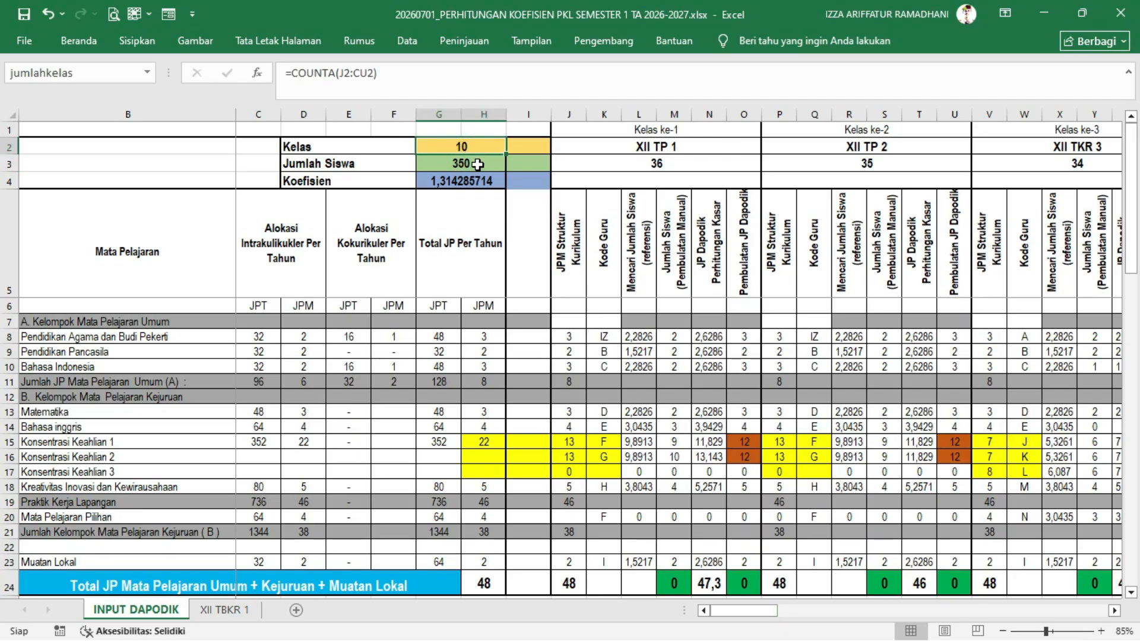
{"action": "left_click", "coordinate": [475, 165]}
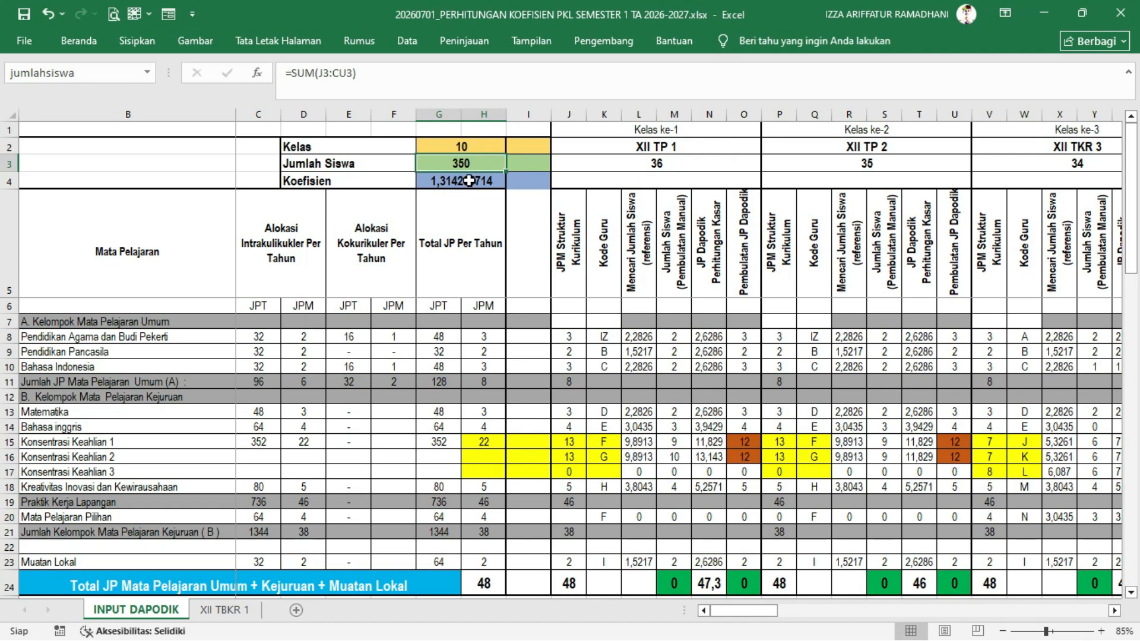
{"action": "left_click", "coordinate": [465, 180]}
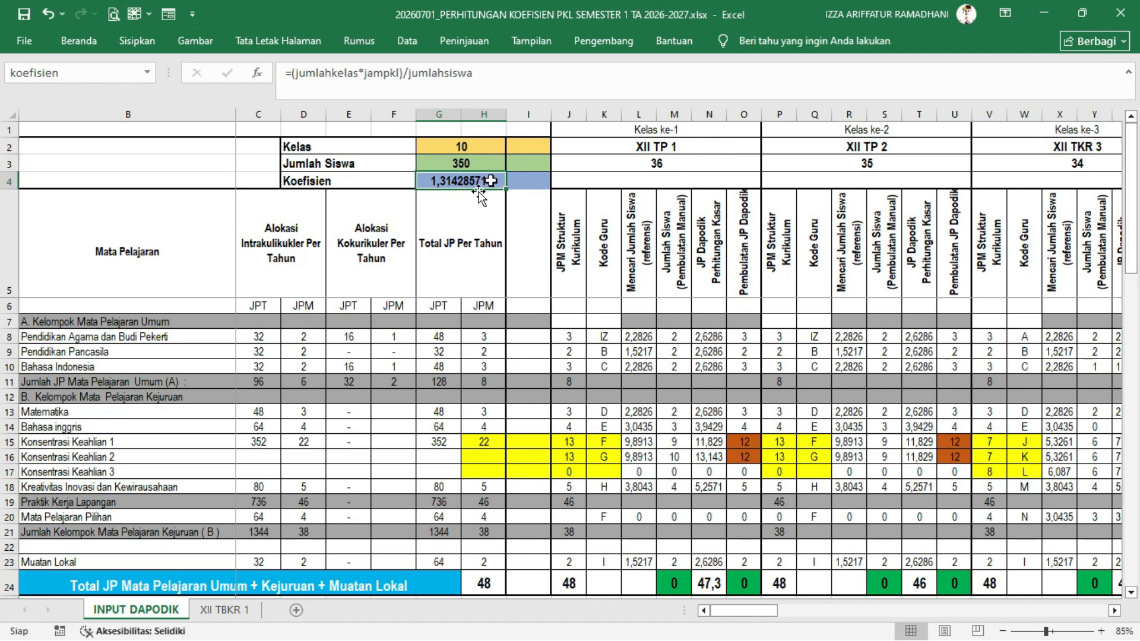
{"action": "left_click", "coordinate": [477, 148]}
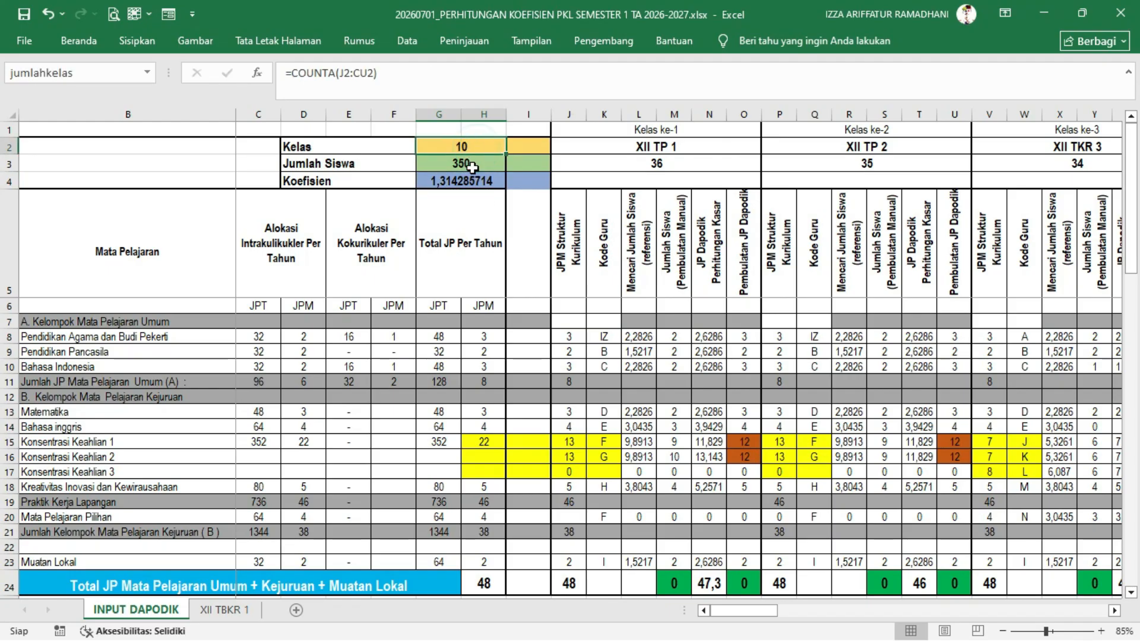
{"action": "left_click", "coordinate": [472, 165]}
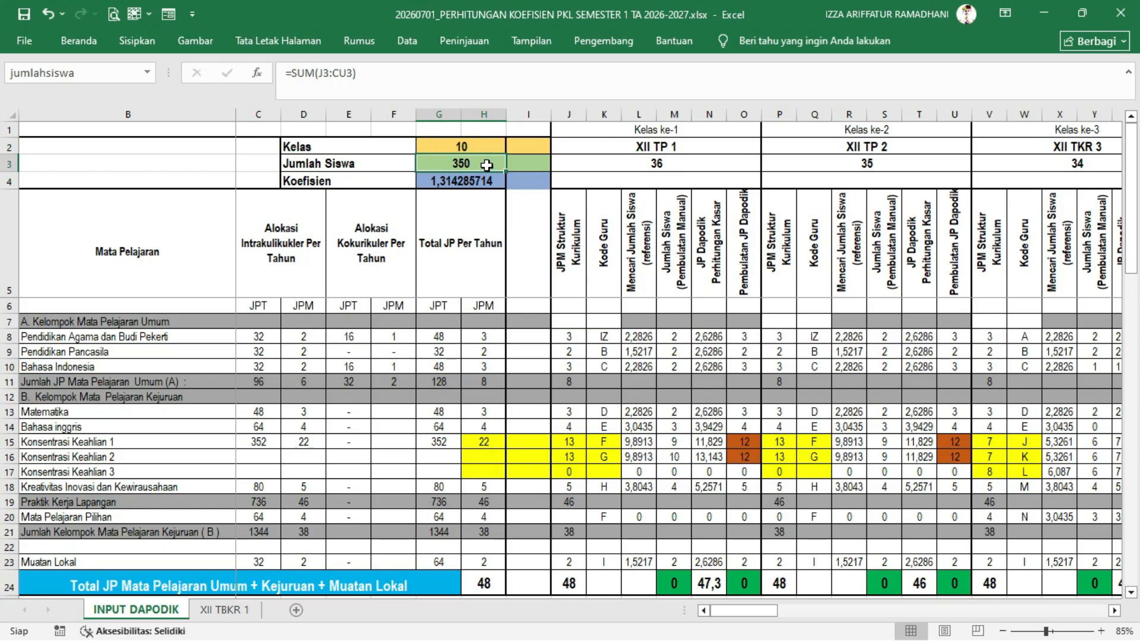
{"action": "left_click", "coordinate": [462, 180]}
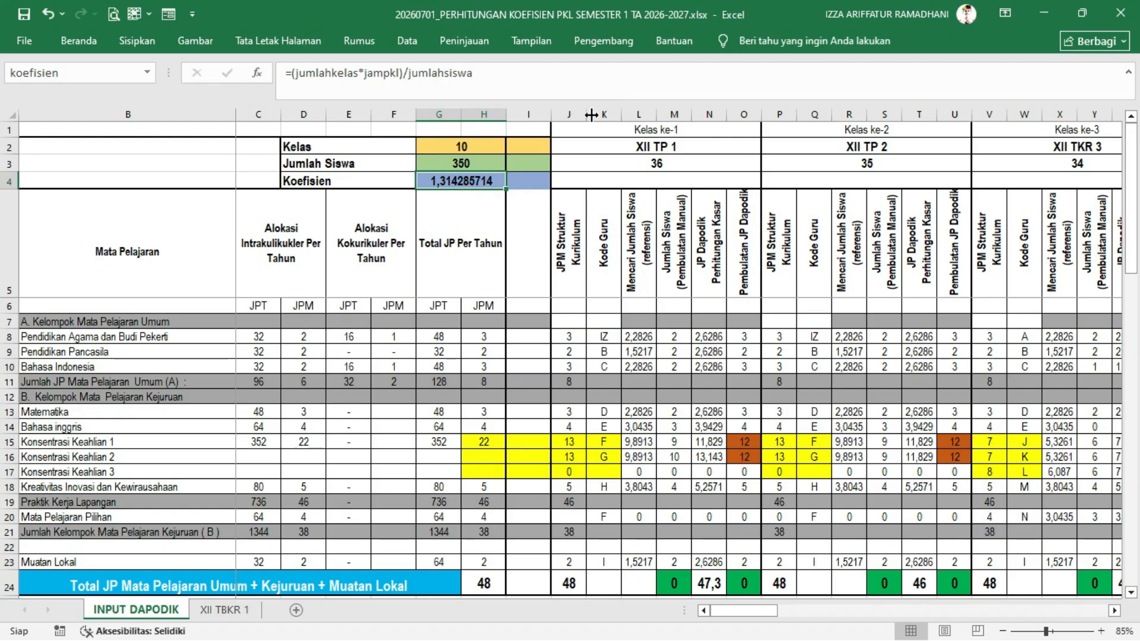
- Compare the student counts of classes XII TP 1 and XII TP 2 with the Koefisien formula
{"action": "left_click_drag", "start_coordinate": [568, 115], "coordinate": [711, 112]}
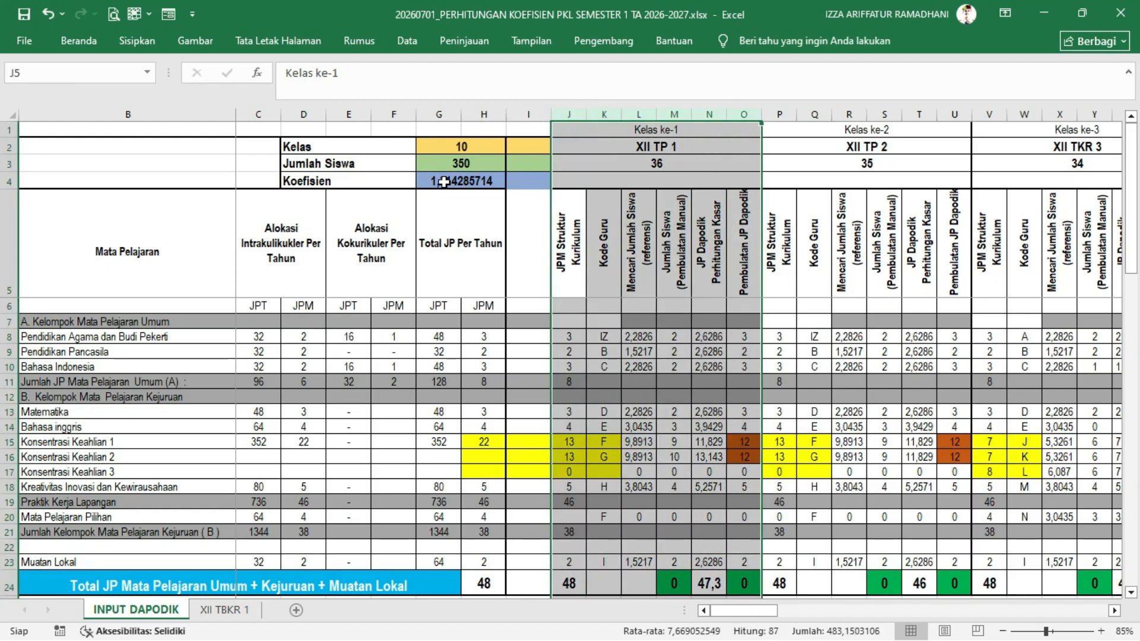
{"action": "left_click", "coordinate": [444, 182]}
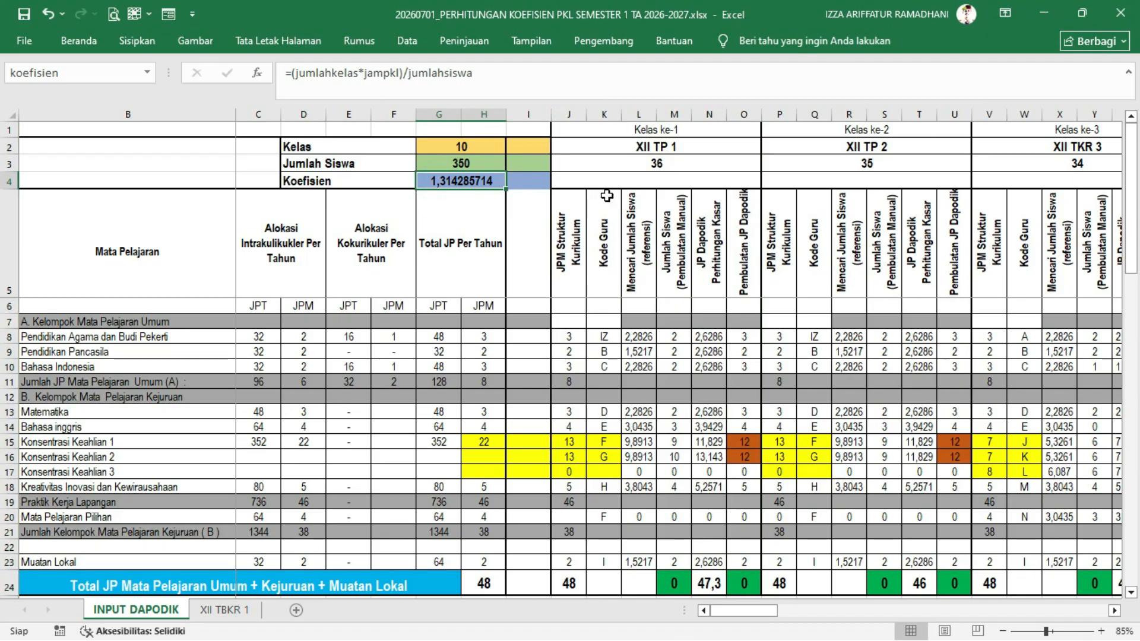
{"action": "left_click", "coordinate": [665, 166]}
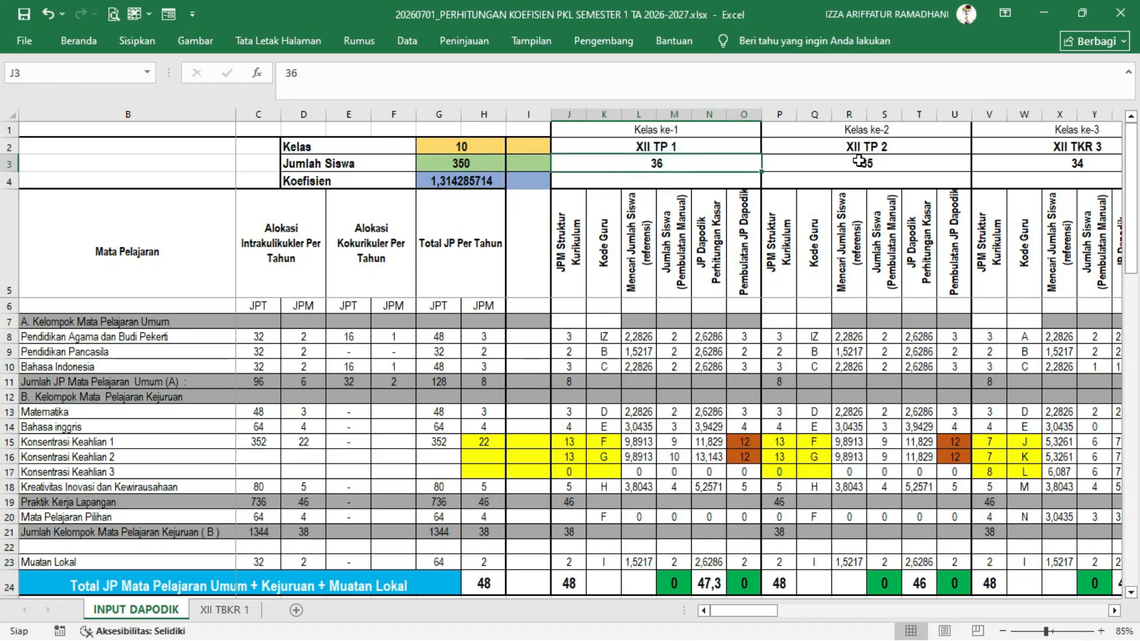
{"action": "key", "text": "Right"}
{"action": "left_click", "coordinate": [686, 164]}
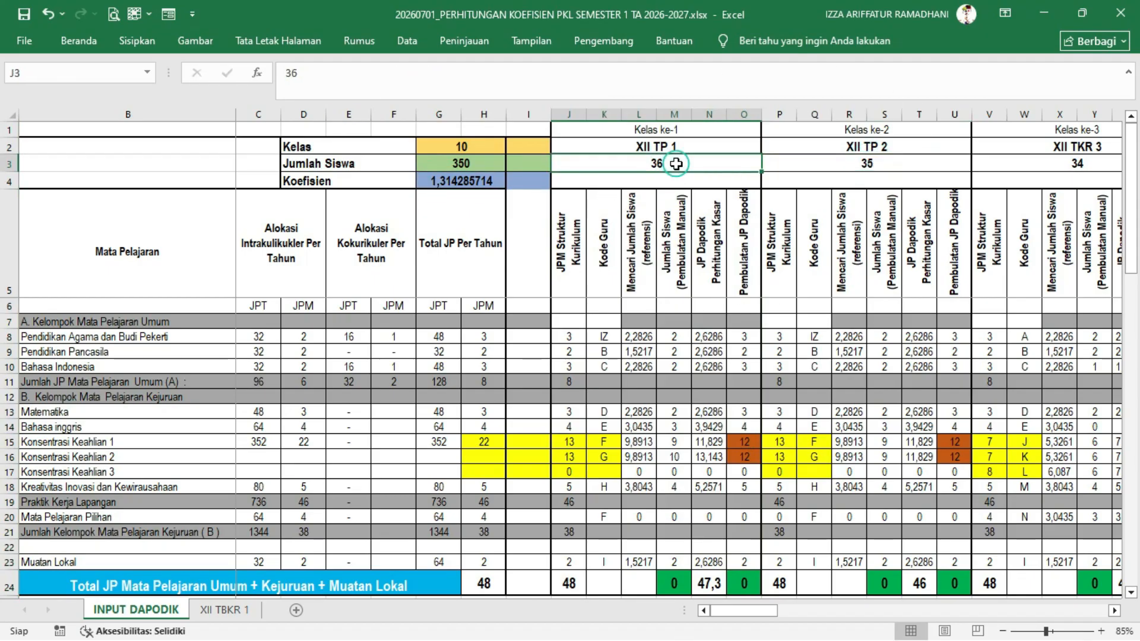
{"action": "left_click", "coordinate": [858, 167]}
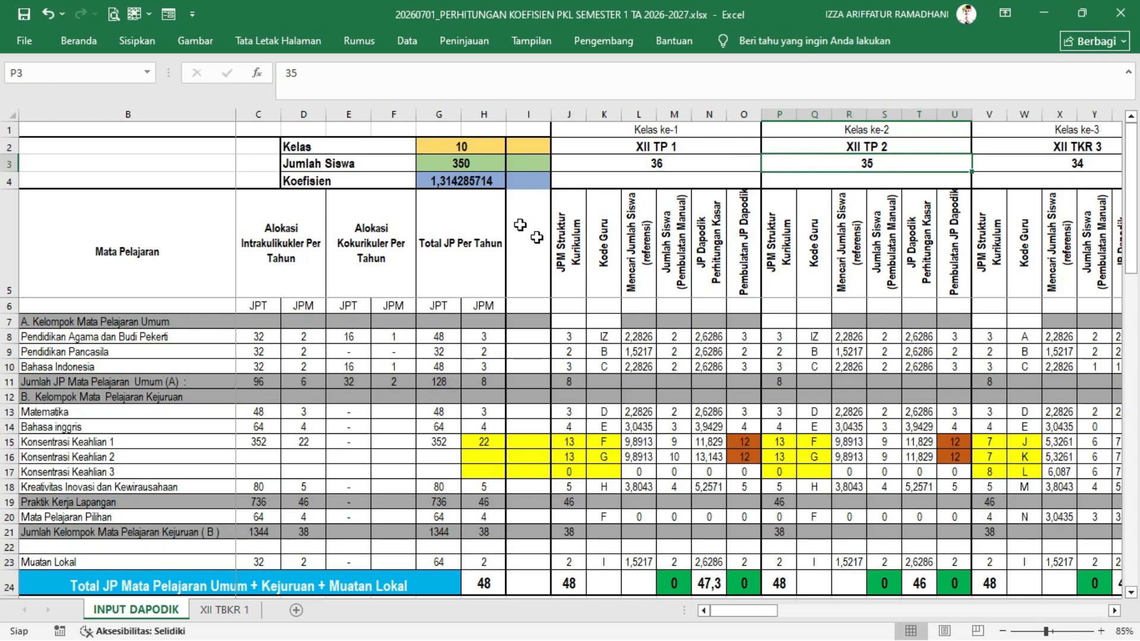
{"action": "left_click", "coordinate": [459, 182]}
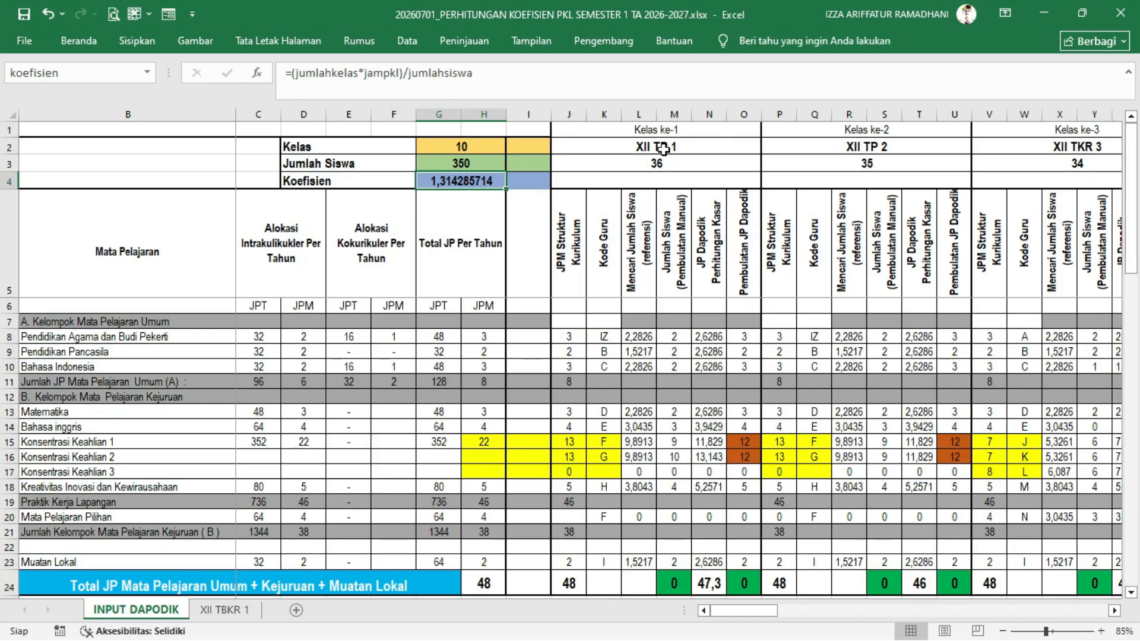
{"action": "left_click_drag", "start_coordinate": [460, 147], "coordinate": [466, 175]}
{"action": "left_click", "coordinate": [470, 183]}
- Review the subject rows of XII TP 1 and the Siswa Tersisa and Jam Tersisa totals, including the neighbouring class blocks
{"action": "left_click_drag", "start_coordinate": [577, 334], "coordinate": [748, 565]}
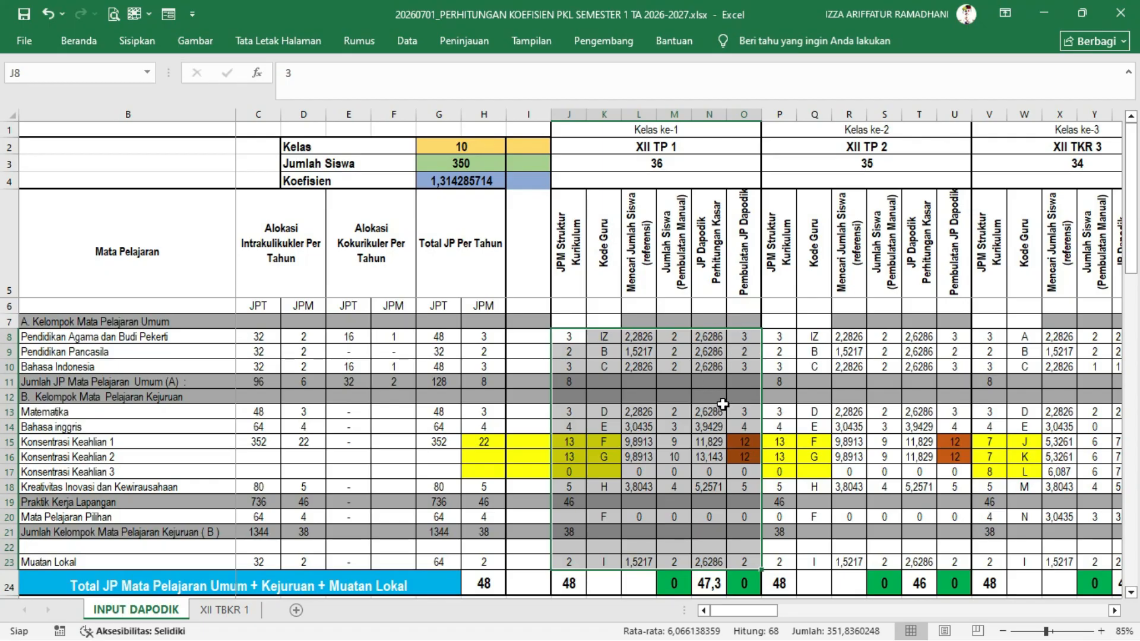
{"action": "left_click", "coordinate": [747, 426]}
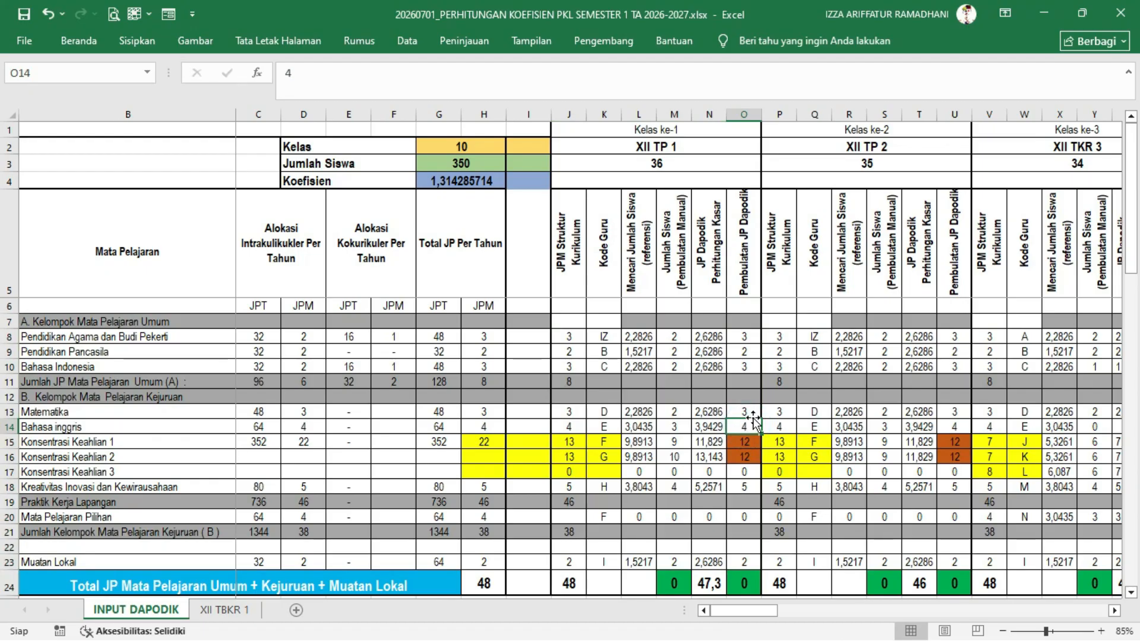
{"action": "scroll", "coordinate": [751, 422], "scroll_direction": "down", "scroll_amount": 2}
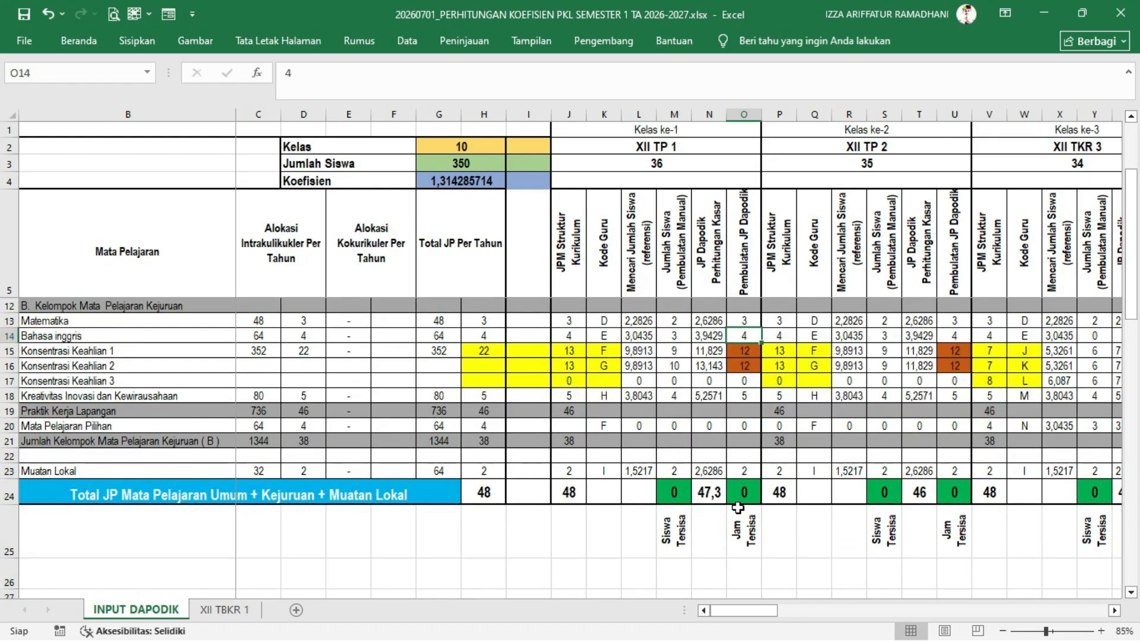
{"action": "scroll", "coordinate": [740, 521], "scroll_direction": "up", "scroll_amount": 2}
{"action": "left_click_drag", "start_coordinate": [772, 613], "coordinate": [805, 614]}
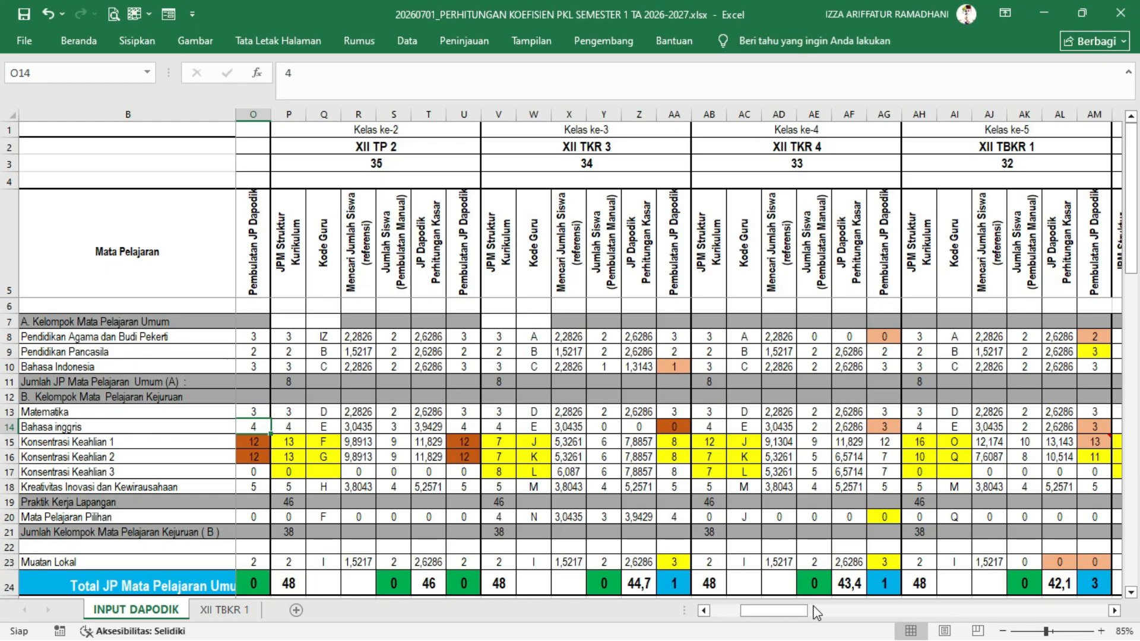
{"action": "left_click_drag", "start_coordinate": [790, 615], "coordinate": [746, 617]}
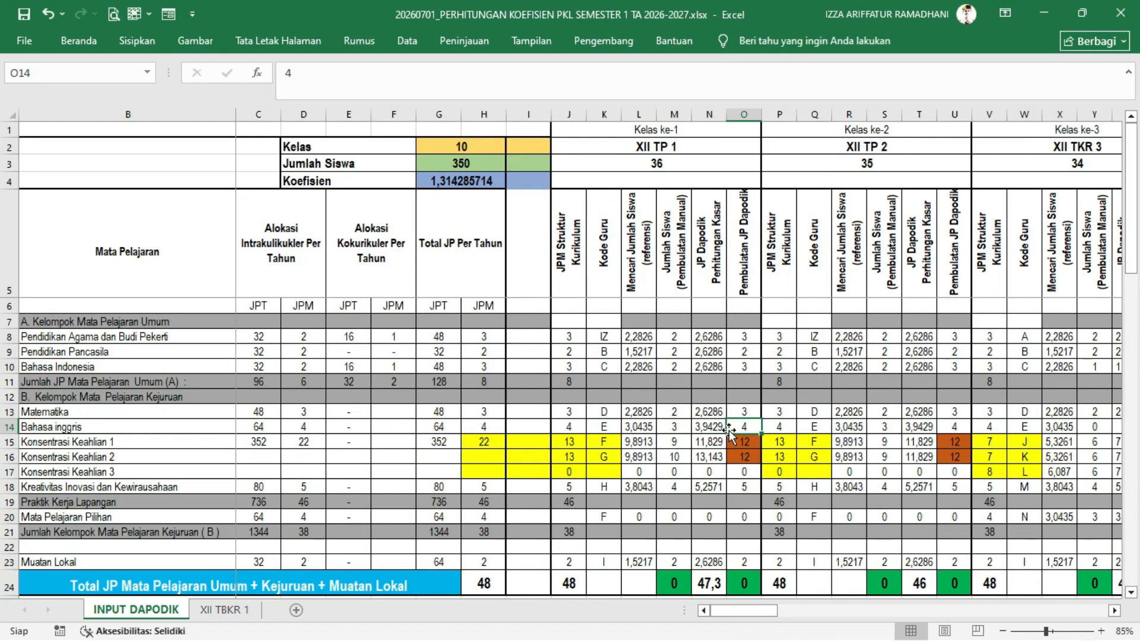